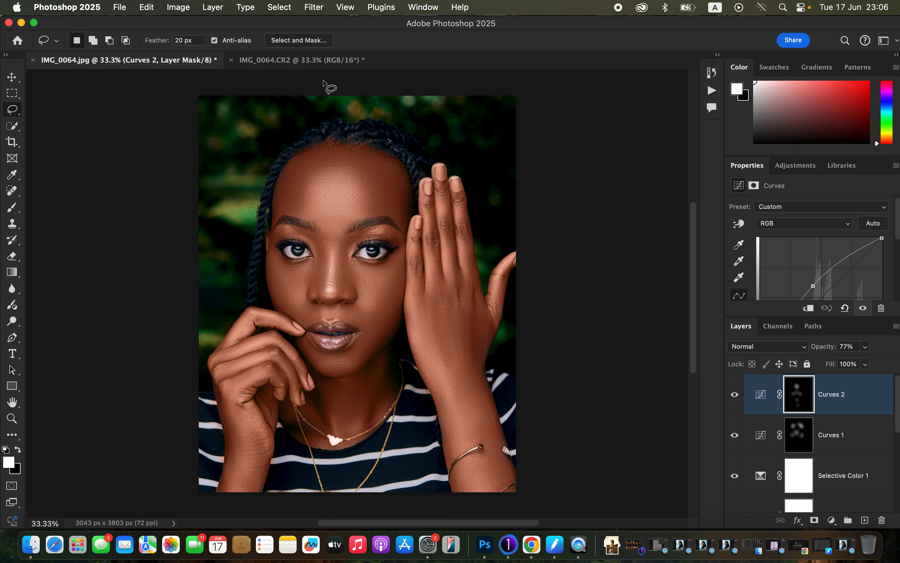
Step: Switch to the IMG_0064.CR2 document and duplicate its Background layer twice
{"action": "left_click", "coordinate": [323, 61]}
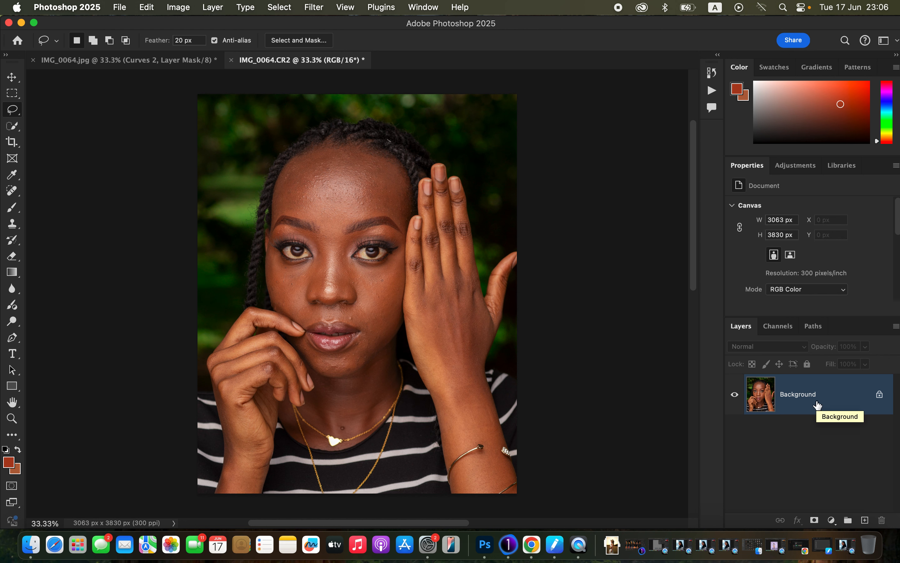
{"action": "key", "text": "super+j"}
{"action": "key", "text": "super+j"}
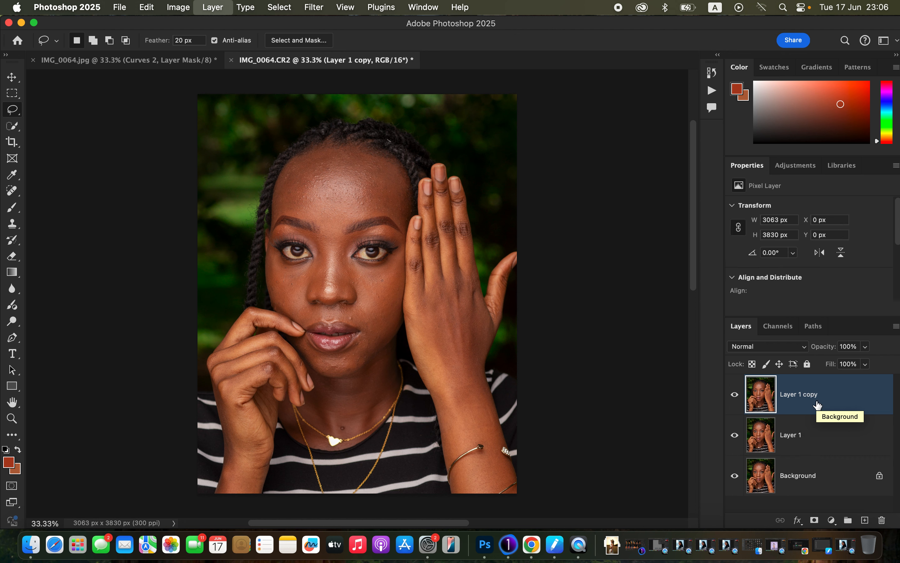
Step: Rename the lower duplicate layer COLOR and the upper duplicate layer TEXTURE
{"action": "double_click", "coordinate": [793, 434]}
{"action": "type", "text": "COL"}
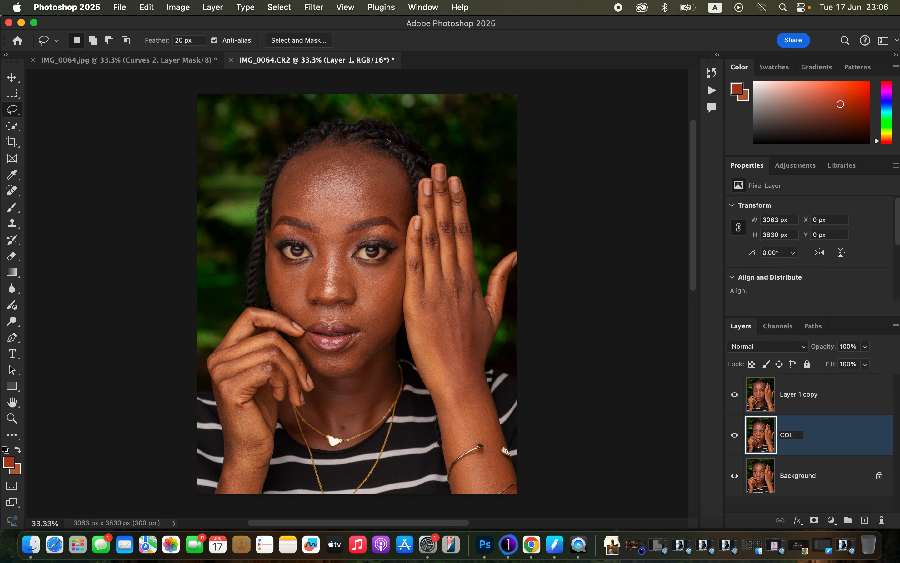
{"action": "key", "text": "Return"}
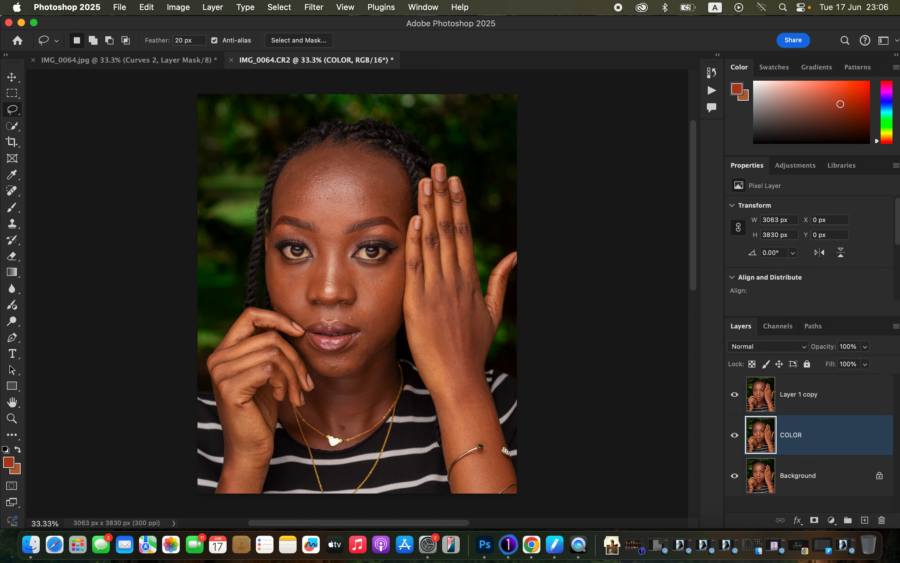
{"action": "double_click", "coordinate": [797, 394]}
{"action": "type", "text": "TEXTURE"}
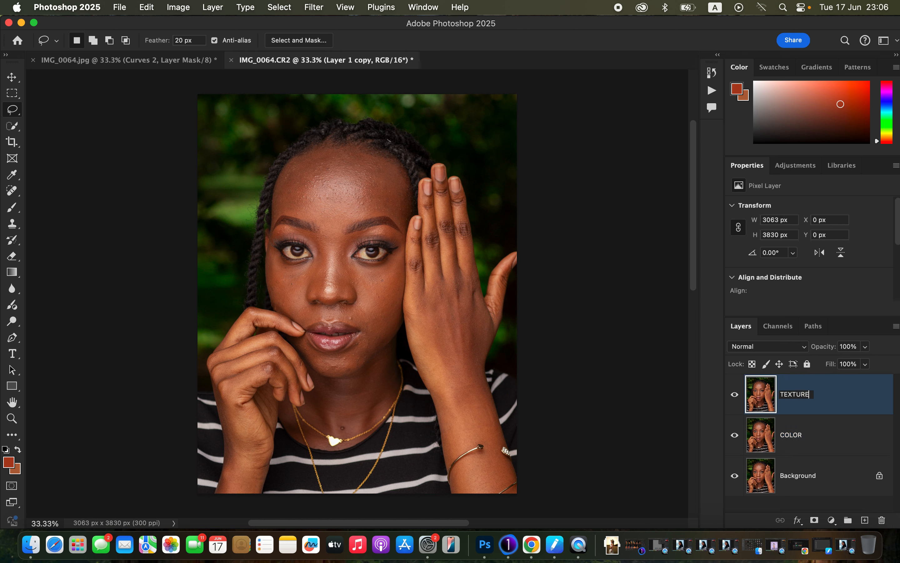
{"action": "key", "text": "Return"}
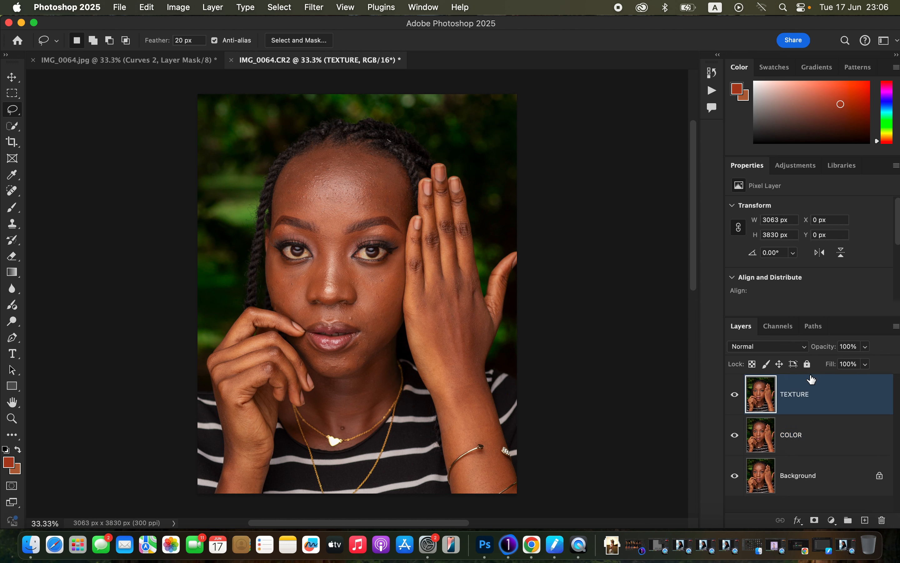
Step: Hide the TEXTURE layer and apply a Gaussian Blur with a 6.0 px radius to the COLOR layer
{"action": "left_click", "coordinate": [820, 436]}
{"action": "left_click", "coordinate": [734, 396]}
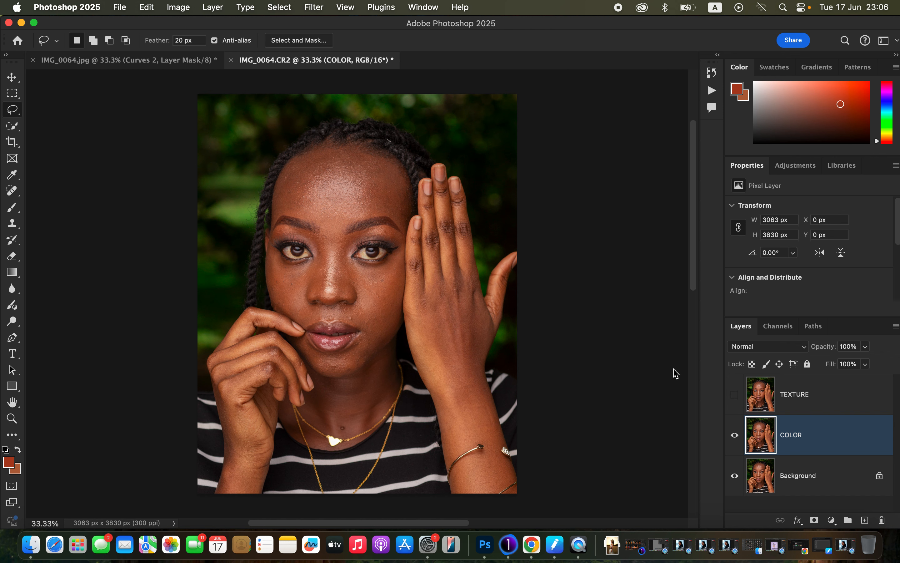
{"action": "left_click", "coordinate": [322, 11]}
{"action": "mouse_move", "coordinate": [363, 199]}
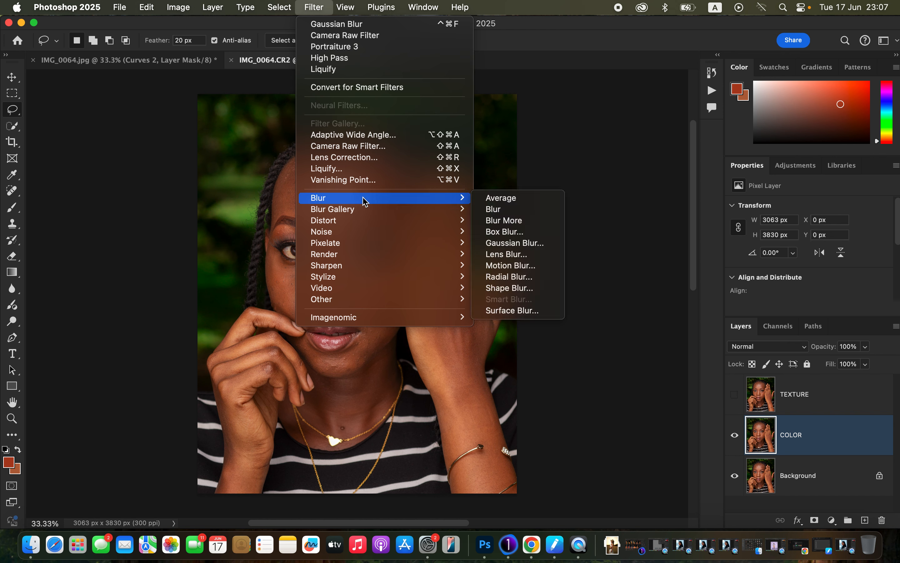
{"action": "left_click", "coordinate": [538, 243]}
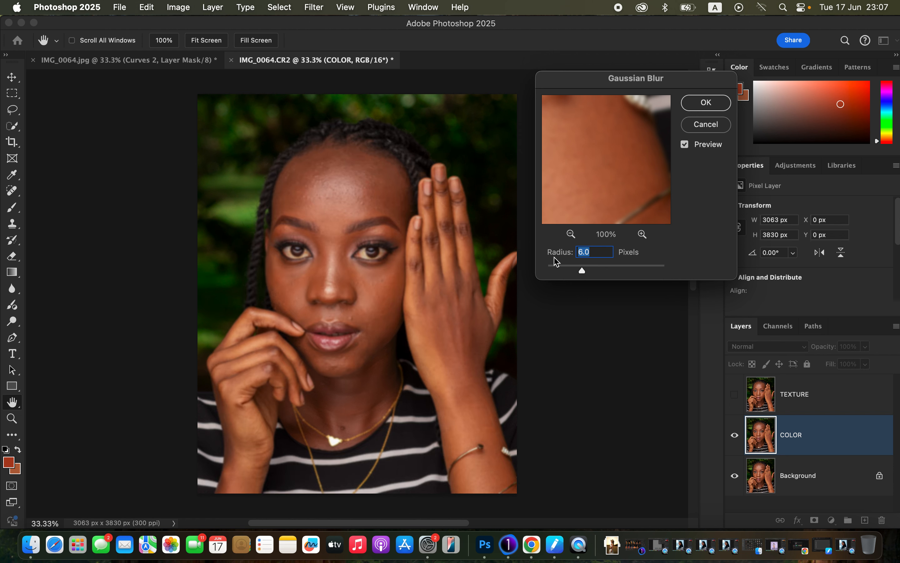
{"action": "left_click_drag", "start_coordinate": [582, 270], "coordinate": [547, 271]}
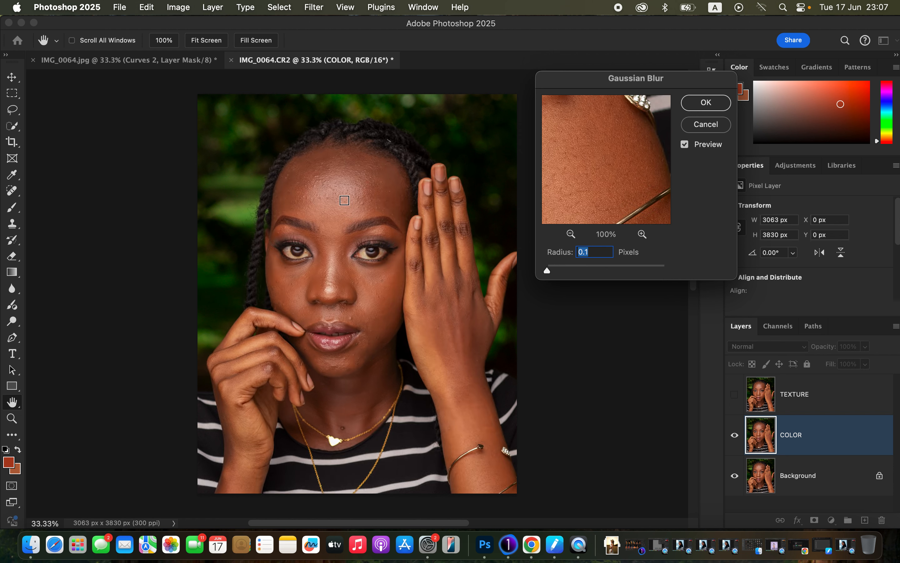
{"action": "left_click", "coordinate": [345, 201]}
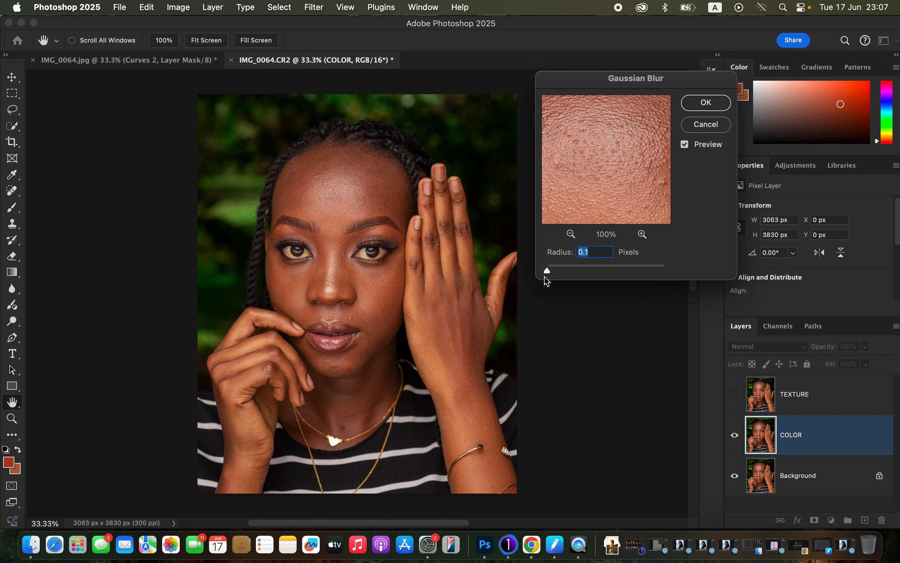
{"action": "left_click_drag", "start_coordinate": [548, 272], "coordinate": [584, 272]}
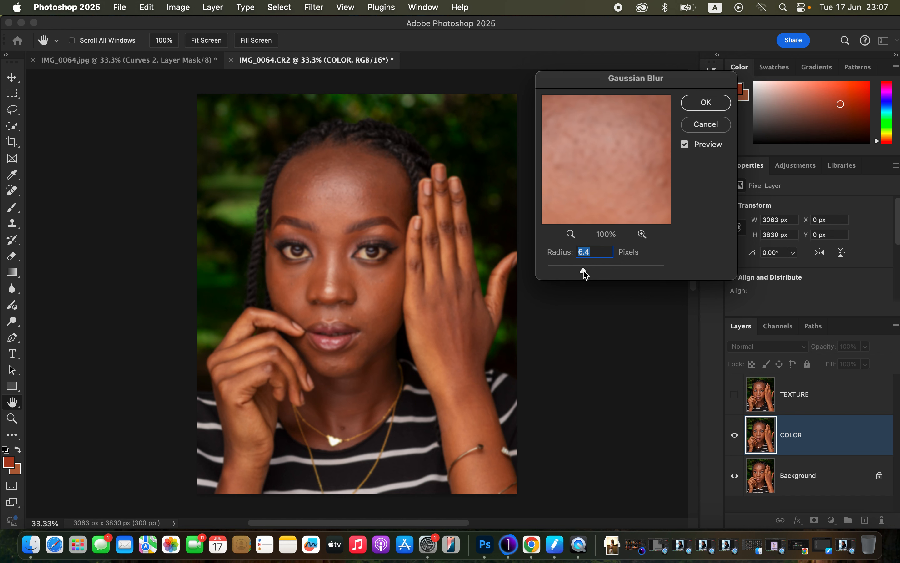
{"action": "left_click", "coordinate": [583, 271]}
{"action": "left_click", "coordinate": [583, 271]}
{"action": "left_click_drag", "start_coordinate": [584, 272], "coordinate": [582, 271]}
{"action": "mouse_move", "coordinate": [595, 197]}
{"action": "left_mouse_down"}
{"action": "mouse_move", "coordinate": [607, 143]}
{"action": "mouse_move", "coordinate": [603, 179]}
{"action": "left_mouse_up"}
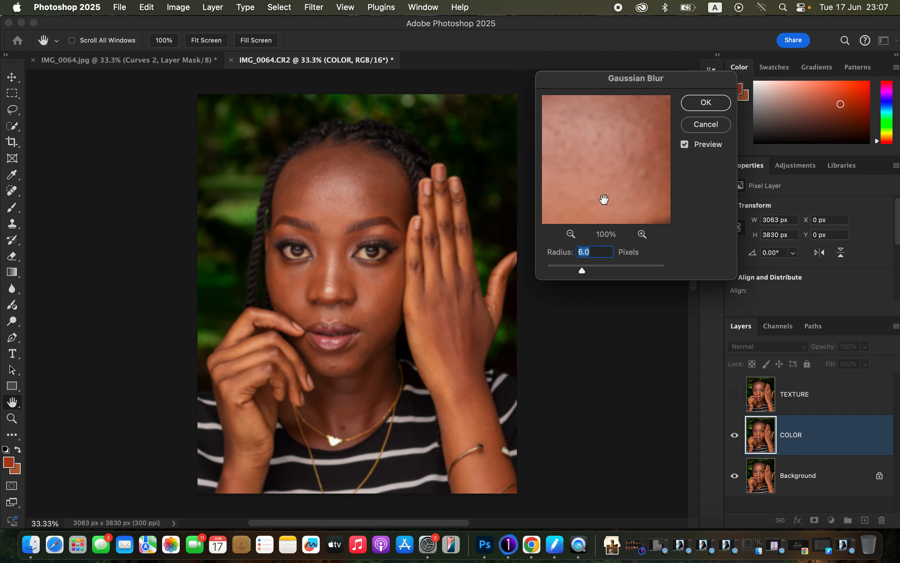
{"action": "left_click", "coordinate": [707, 106]}
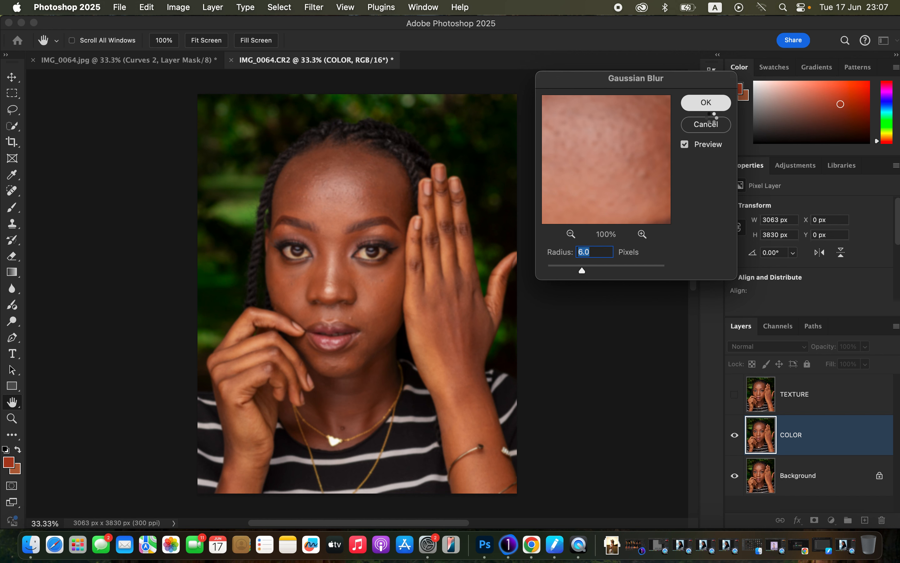
Step: Show the TEXTURE layer and use Apply Image on it with the COLOR layer as source, RGB channel inverted, and Add blending at scale 2
{"action": "left_click", "coordinate": [792, 404]}
{"action": "left_click", "coordinate": [740, 396]}
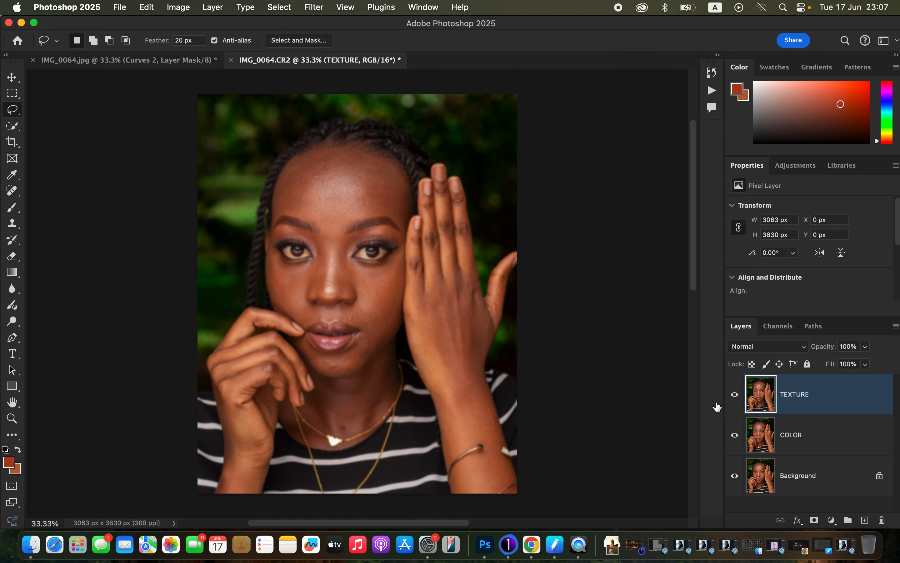
{"action": "left_click", "coordinate": [179, 7]}
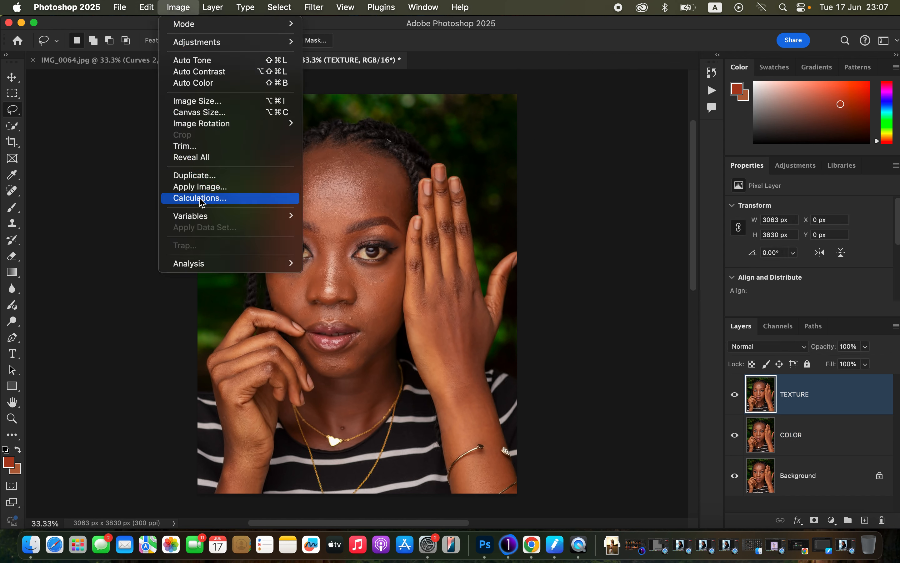
{"action": "left_click", "coordinate": [225, 187]}
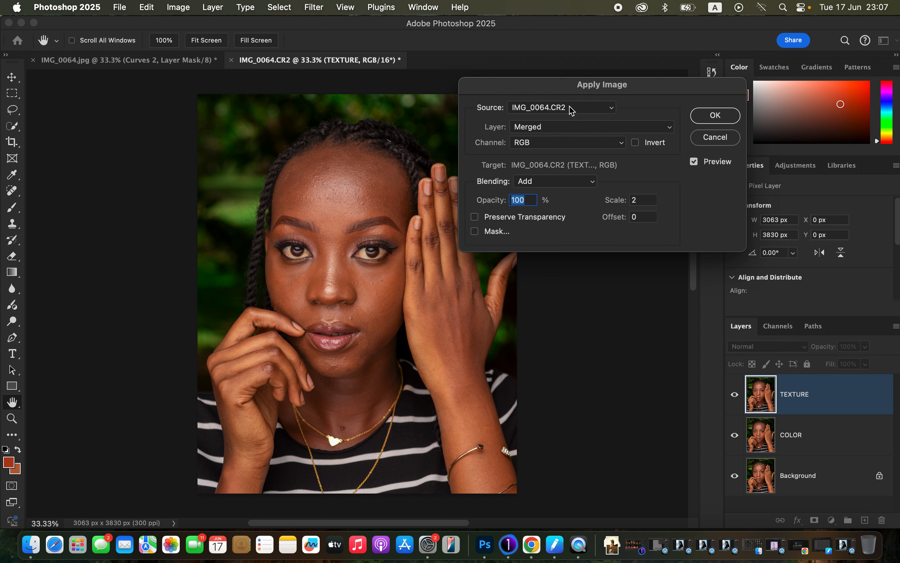
{"action": "left_click", "coordinate": [564, 133]}
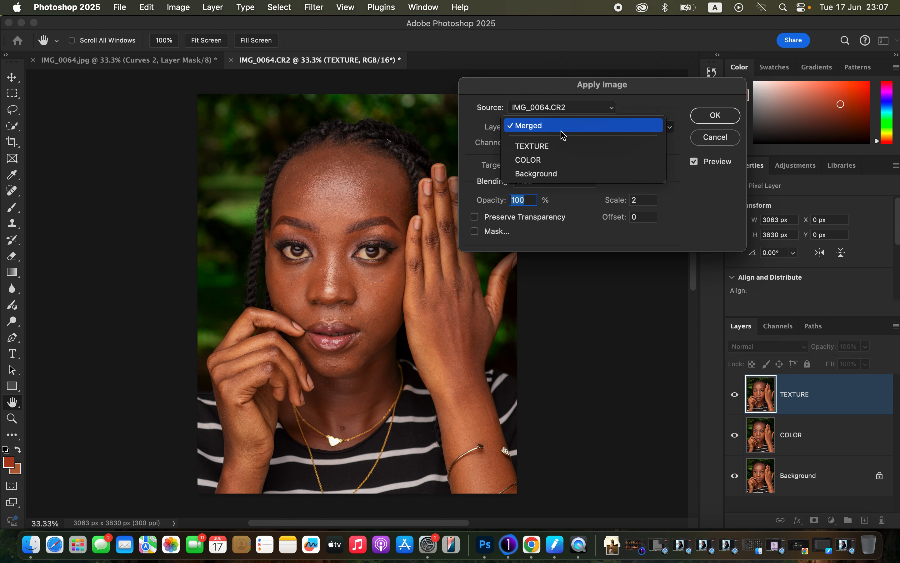
{"action": "left_click", "coordinate": [561, 160]}
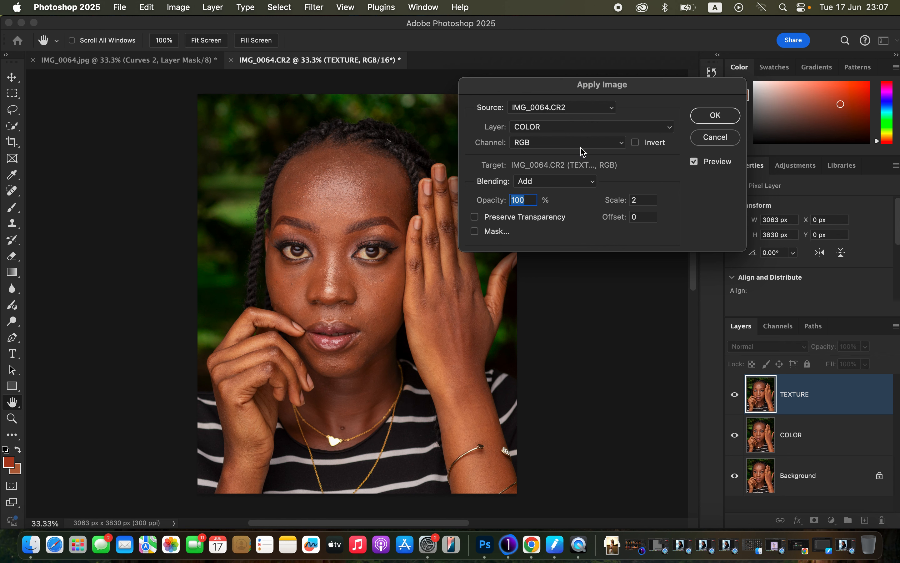
{"action": "left_click", "coordinate": [557, 183]}
{"action": "left_click", "coordinate": [556, 181]}
{"action": "left_click", "coordinate": [637, 144]}
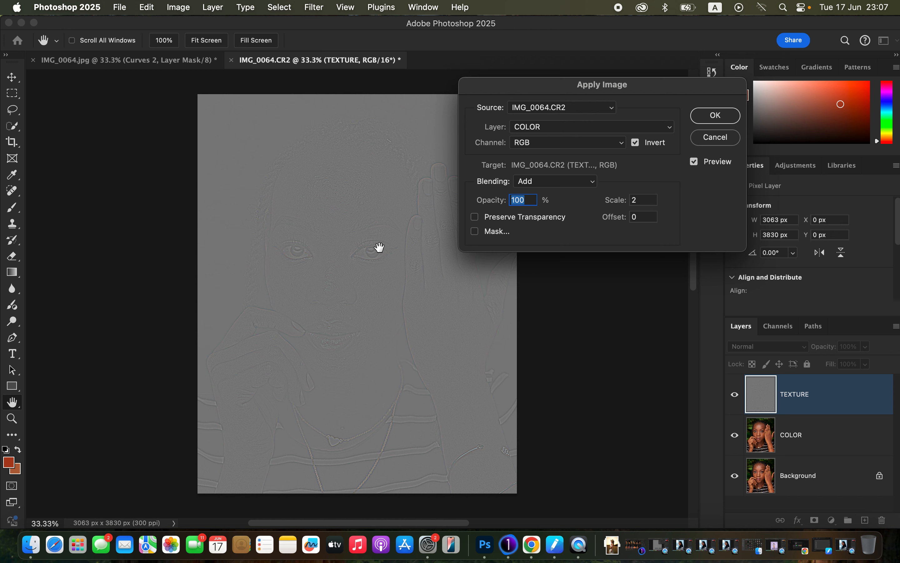
{"action": "left_click", "coordinate": [717, 116]}
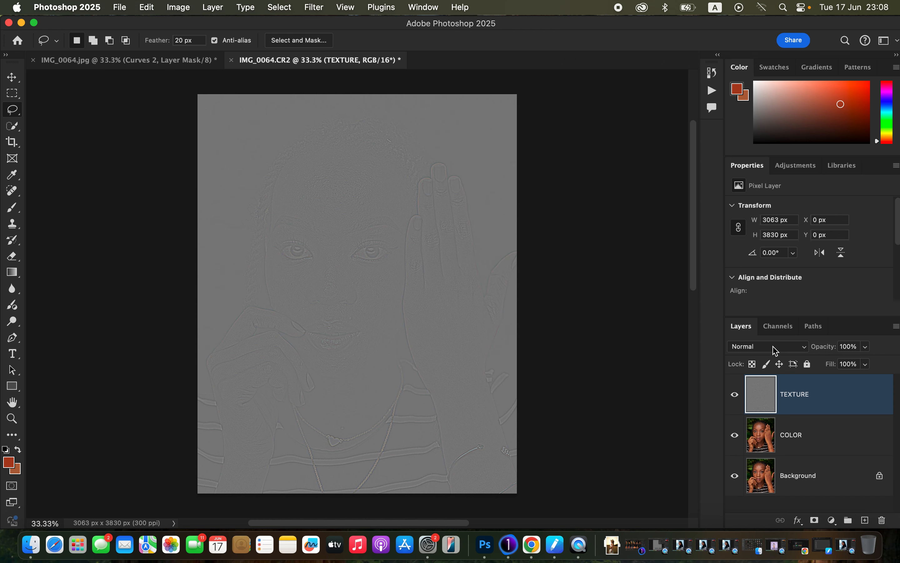
Step: Set the TEXTURE layer's blend mode to Linear Light and group it with the COLOR layer
{"action": "left_click", "coordinate": [776, 348]}
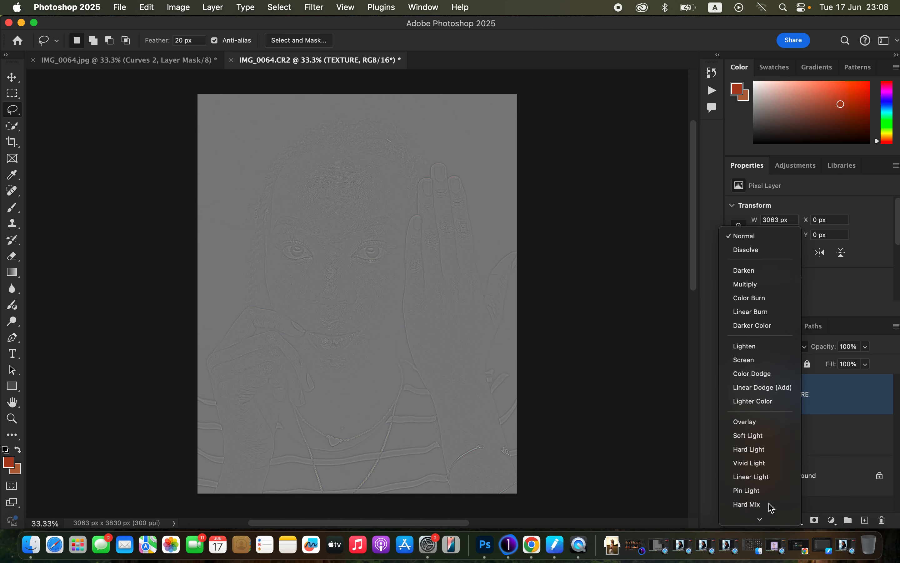
{"action": "left_click", "coordinate": [769, 464]}
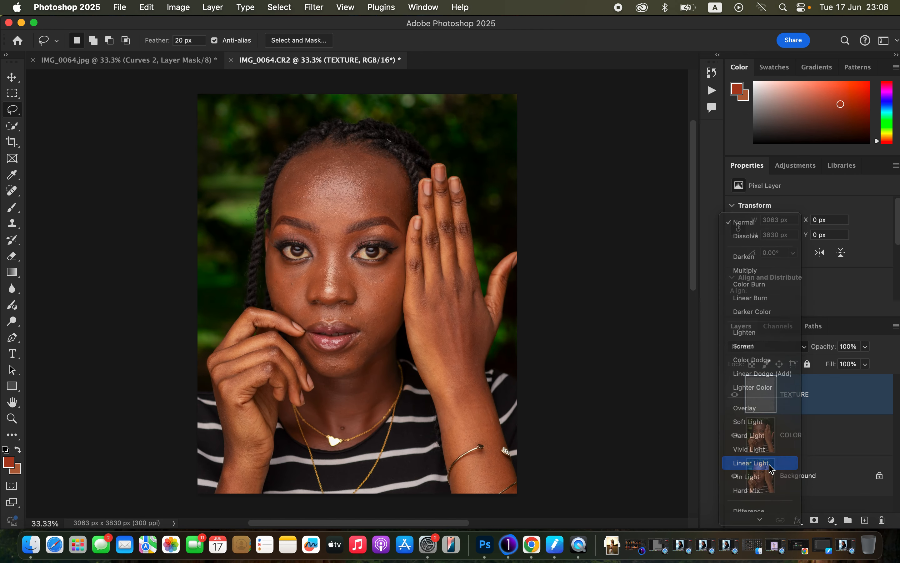
{"action": "left_click", "coordinate": [831, 439], "text": "shift"}
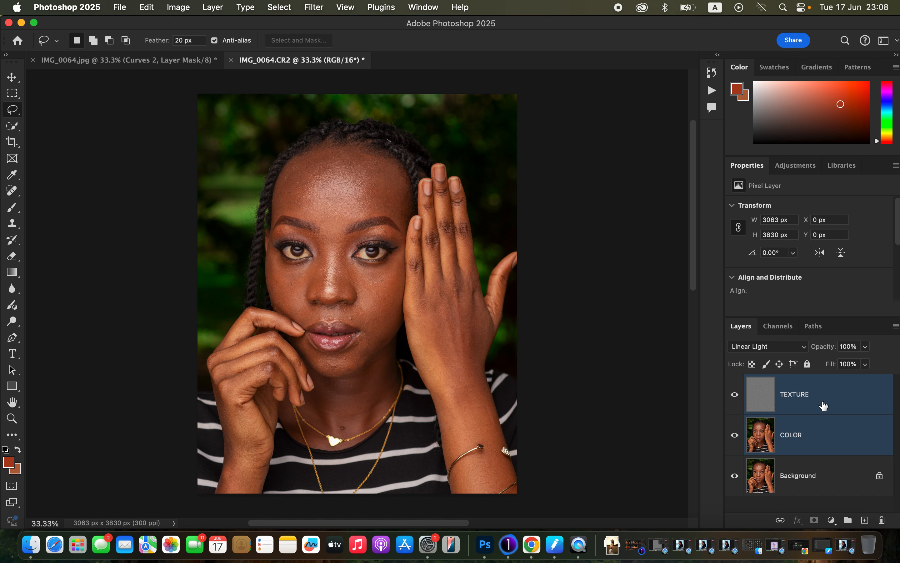
{"action": "key", "text": "super+g"}
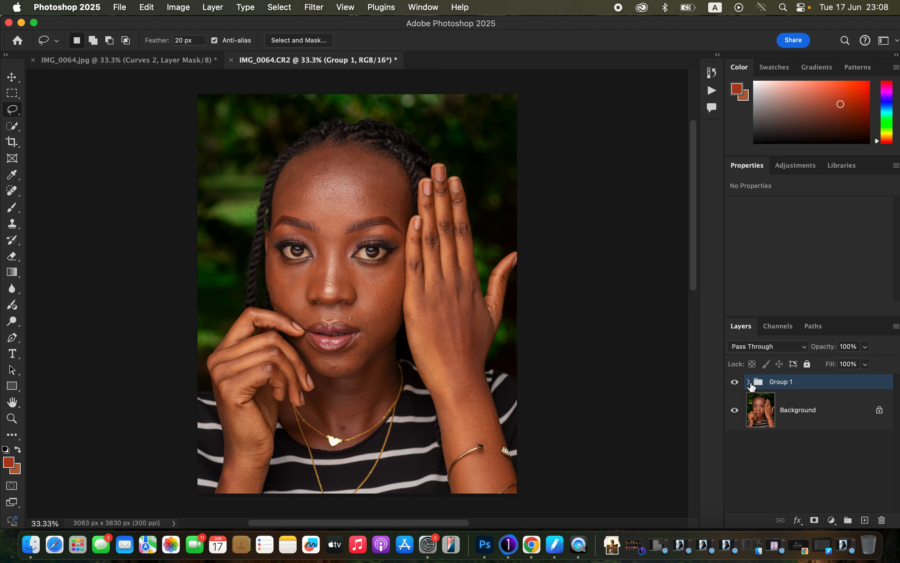
Step: Expand the new group, select the COLOR layer and hide the TEXTURE layer
{"action": "left_click", "coordinate": [749, 382]}
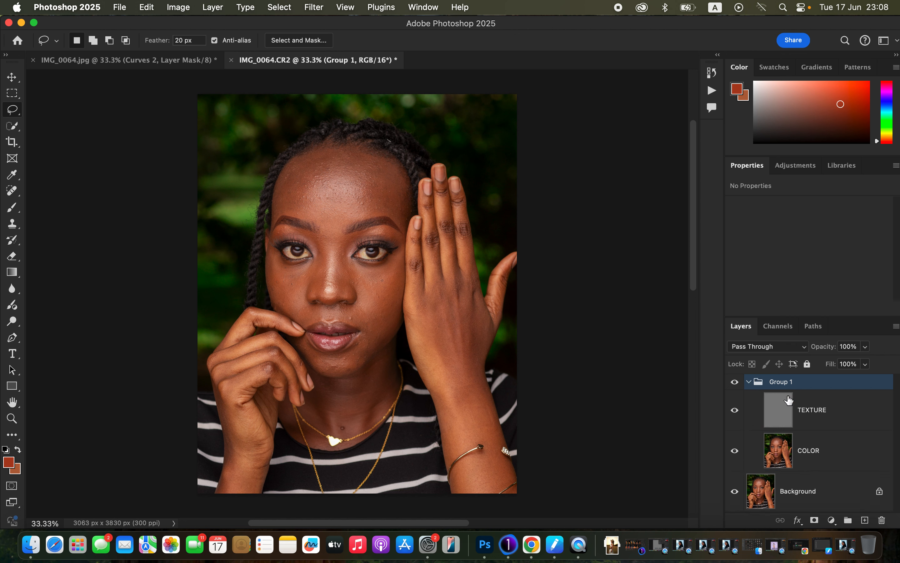
{"action": "left_click", "coordinate": [818, 451]}
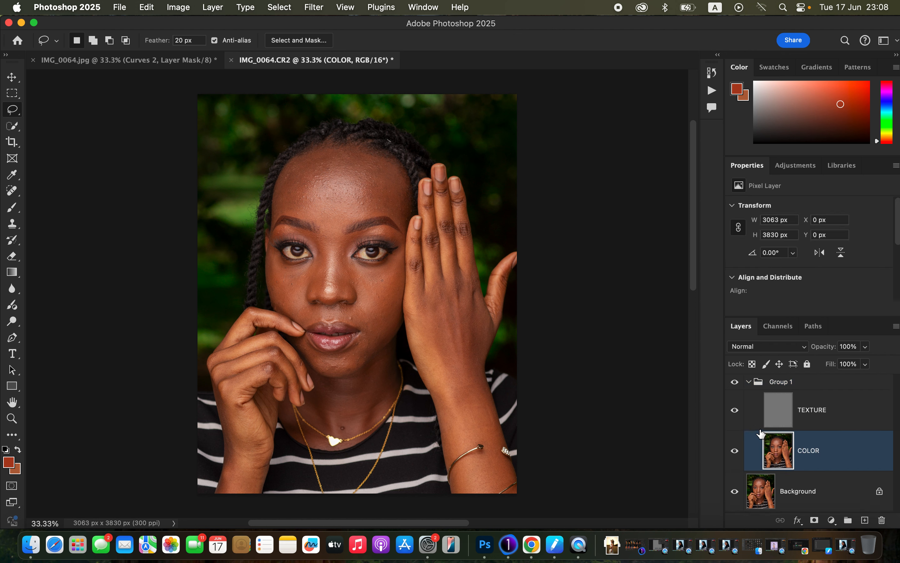
{"action": "left_click", "coordinate": [736, 411]}
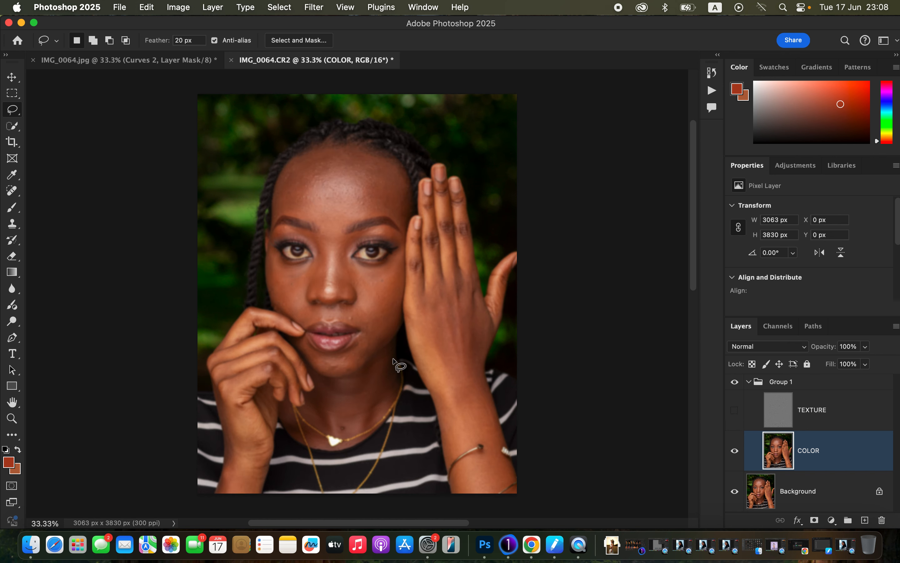
Step: Choose the Mixer Brush Tool and clean the brush so it carries no loaded color
{"action": "left_click", "coordinate": [12, 210]}
{"action": "right_click", "coordinate": [11, 209]}
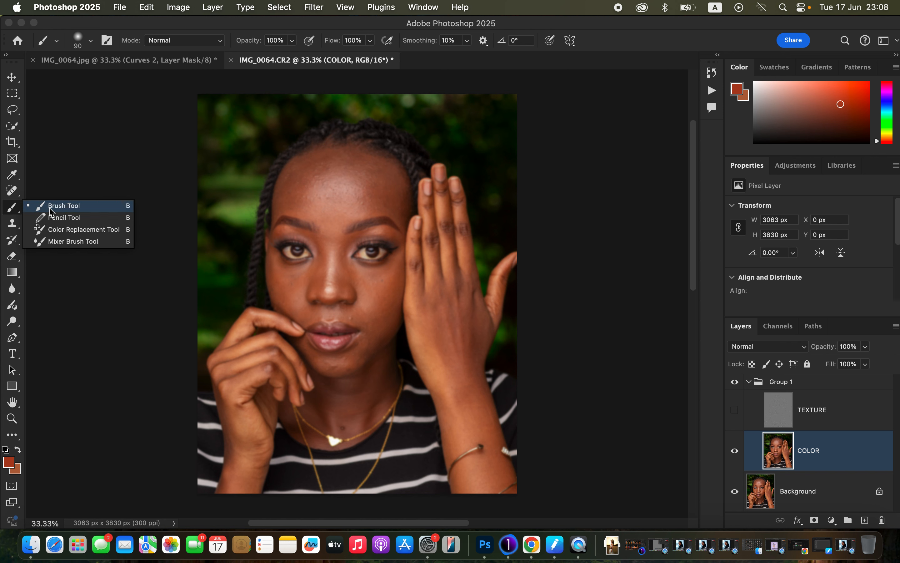
{"action": "left_click", "coordinate": [69, 239]}
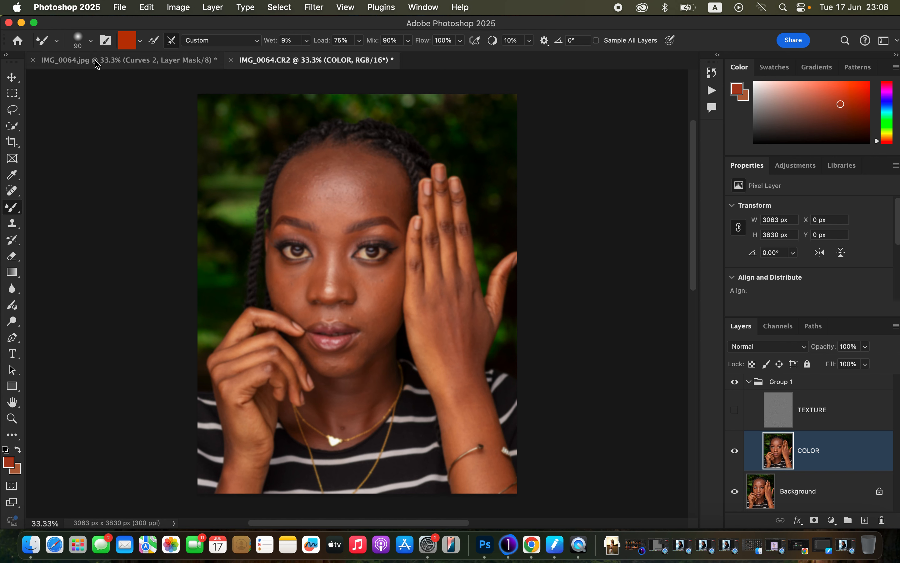
{"action": "left_click", "coordinate": [89, 40]}
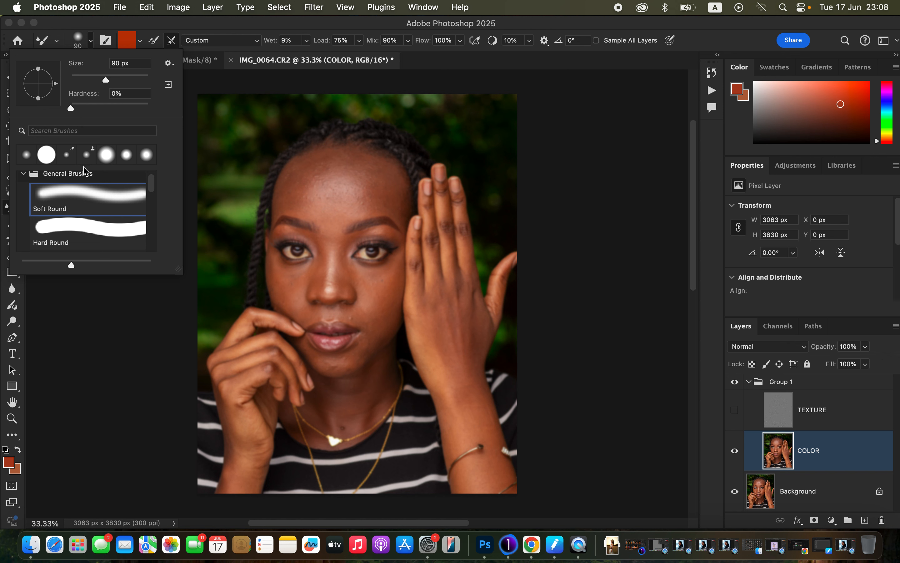
{"action": "left_click", "coordinate": [128, 19]}
{"action": "left_click", "coordinate": [141, 42]}
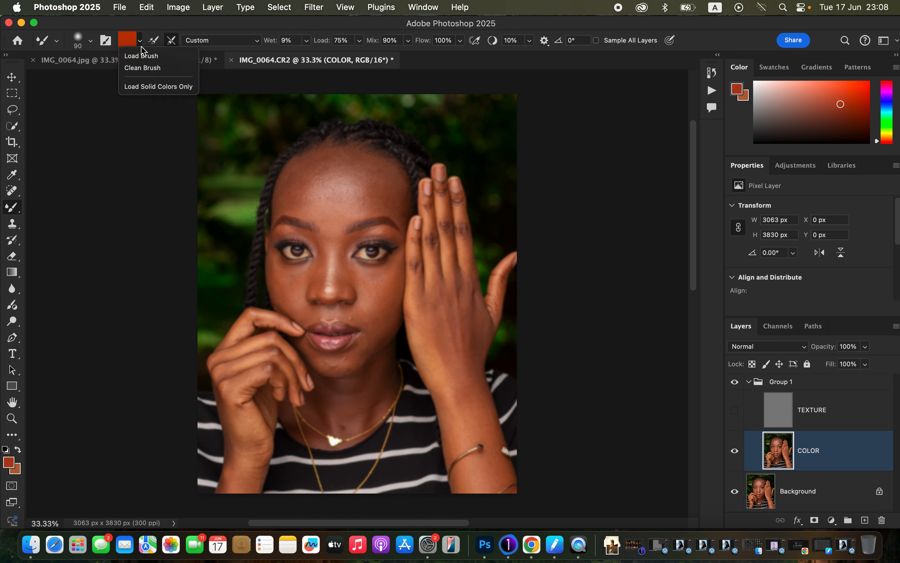
{"action": "left_click", "coordinate": [143, 68]}
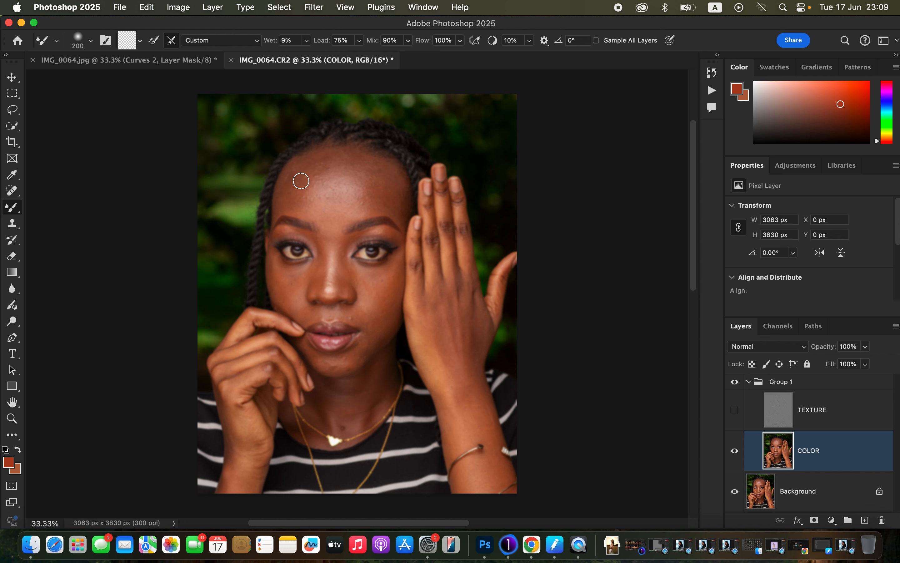
Step: Blend the uneven skin tones across the forehead on the COLOR layer with the 200 px Mixer Brush
{"action": "mouse_move", "coordinate": [292, 177]}
{"action": "left_mouse_down"}
{"action": "mouse_move", "coordinate": [293, 198]}
{"action": "mouse_move", "coordinate": [305, 164]}
{"action": "mouse_move", "coordinate": [315, 159]}
{"action": "mouse_move", "coordinate": [298, 181]}
{"action": "mouse_move", "coordinate": [324, 155]}
{"action": "mouse_move", "coordinate": [286, 196]}
{"action": "mouse_move", "coordinate": [300, 203]}
{"action": "mouse_move", "coordinate": [303, 177]}
{"action": "mouse_move", "coordinate": [320, 169]}
{"action": "left_mouse_up"}
{"action": "mouse_move", "coordinate": [375, 180]}
{"action": "left_mouse_down"}
{"action": "mouse_move", "coordinate": [379, 200]}
{"action": "mouse_move", "coordinate": [390, 196]}
{"action": "mouse_move", "coordinate": [366, 162]}
{"action": "mouse_move", "coordinate": [393, 198]}
{"action": "mouse_move", "coordinate": [398, 194]}
{"action": "mouse_move", "coordinate": [374, 195]}
{"action": "mouse_move", "coordinate": [370, 206]}
{"action": "mouse_move", "coordinate": [370, 182]}
{"action": "mouse_move", "coordinate": [355, 161]}
{"action": "mouse_move", "coordinate": [372, 191]}
{"action": "mouse_move", "coordinate": [394, 201]}
{"action": "mouse_move", "coordinate": [374, 201]}
{"action": "left_mouse_up"}
{"action": "mouse_move", "coordinate": [322, 170]}
{"action": "left_mouse_down"}
{"action": "mouse_move", "coordinate": [330, 157]}
{"action": "mouse_move", "coordinate": [315, 188]}
{"action": "mouse_move", "coordinate": [318, 173]}
{"action": "left_mouse_up"}
{"action": "left_click_drag", "start_coordinate": [355, 189], "coordinate": [353, 210]}
{"action": "mouse_move", "coordinate": [320, 182]}
{"action": "left_mouse_down"}
{"action": "mouse_move", "coordinate": [327, 219]}
{"action": "mouse_move", "coordinate": [322, 188]}
{"action": "mouse_move", "coordinate": [330, 179]}
{"action": "mouse_move", "coordinate": [325, 184]}
{"action": "mouse_move", "coordinate": [346, 176]}
{"action": "mouse_move", "coordinate": [360, 184]}
{"action": "mouse_move", "coordinate": [362, 198]}
{"action": "mouse_move", "coordinate": [368, 179]}
{"action": "mouse_move", "coordinate": [394, 204]}
{"action": "mouse_move", "coordinate": [356, 183]}
{"action": "mouse_move", "coordinate": [360, 192]}
{"action": "mouse_move", "coordinate": [347, 170]}
{"action": "mouse_move", "coordinate": [317, 192]}
{"action": "mouse_move", "coordinate": [323, 183]}
{"action": "mouse_move", "coordinate": [324, 196]}
{"action": "mouse_move", "coordinate": [359, 164]}
{"action": "mouse_move", "coordinate": [354, 157]}
{"action": "mouse_move", "coordinate": [326, 163]}
{"action": "mouse_move", "coordinate": [304, 183]}
{"action": "mouse_move", "coordinate": [349, 166]}
{"action": "mouse_move", "coordinate": [370, 201]}
{"action": "left_mouse_up"}
{"action": "mouse_move", "coordinate": [402, 211]}
{"action": "left_mouse_down"}
{"action": "mouse_move", "coordinate": [382, 201]}
{"action": "mouse_move", "coordinate": [402, 217]}
{"action": "mouse_move", "coordinate": [382, 215]}
{"action": "left_mouse_up"}
{"action": "mouse_move", "coordinate": [297, 198]}
{"action": "left_mouse_down"}
{"action": "mouse_move", "coordinate": [277, 203]}
{"action": "mouse_move", "coordinate": [289, 207]}
{"action": "left_mouse_up"}
{"action": "mouse_move", "coordinate": [359, 191]}
{"action": "left_mouse_down"}
{"action": "mouse_move", "coordinate": [349, 170]}
{"action": "mouse_move", "coordinate": [316, 178]}
{"action": "mouse_move", "coordinate": [344, 194]}
{"action": "mouse_move", "coordinate": [323, 216]}
{"action": "mouse_move", "coordinate": [328, 224]}
{"action": "mouse_move", "coordinate": [347, 217]}
{"action": "mouse_move", "coordinate": [361, 190]}
{"action": "mouse_move", "coordinate": [362, 213]}
{"action": "mouse_move", "coordinate": [362, 180]}
{"action": "mouse_move", "coordinate": [333, 157]}
{"action": "mouse_move", "coordinate": [296, 194]}
{"action": "mouse_move", "coordinate": [296, 172]}
{"action": "mouse_move", "coordinate": [349, 169]}
{"action": "mouse_move", "coordinate": [377, 182]}
{"action": "mouse_move", "coordinate": [380, 205]}
{"action": "mouse_move", "coordinate": [398, 209]}
{"action": "mouse_move", "coordinate": [398, 180]}
{"action": "mouse_move", "coordinate": [387, 211]}
{"action": "left_mouse_up"}
Step: Smooth the skin tones of the cheeks, chin, nose, area between the brows and neck on the COLOR layer with the Mixer Brush
{"action": "scroll", "coordinate": [401, 229], "scroll_direction": "down", "scroll_amount": 2}
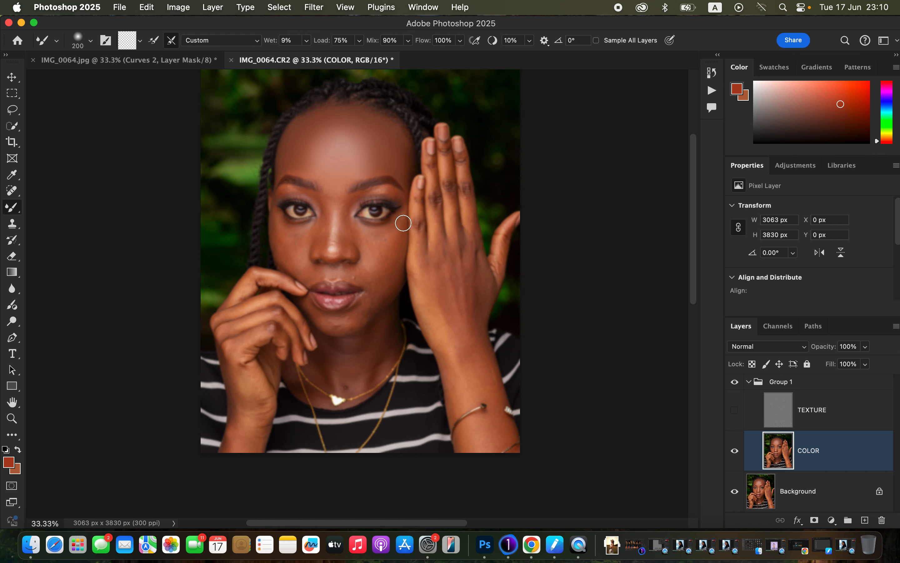
{"action": "mouse_move", "coordinate": [371, 249]}
{"action": "left_mouse_down"}
{"action": "mouse_move", "coordinate": [392, 233]}
{"action": "mouse_move", "coordinate": [369, 237]}
{"action": "mouse_move", "coordinate": [382, 237]}
{"action": "mouse_move", "coordinate": [378, 246]}
{"action": "mouse_move", "coordinate": [397, 236]}
{"action": "mouse_move", "coordinate": [376, 294]}
{"action": "left_mouse_up"}
{"action": "mouse_move", "coordinate": [285, 232]}
{"action": "left_mouse_down"}
{"action": "mouse_move", "coordinate": [282, 221]}
{"action": "mouse_move", "coordinate": [297, 233]}
{"action": "mouse_move", "coordinate": [285, 242]}
{"action": "mouse_move", "coordinate": [281, 228]}
{"action": "mouse_move", "coordinate": [278, 240]}
{"action": "mouse_move", "coordinate": [282, 233]}
{"action": "mouse_move", "coordinate": [288, 245]}
{"action": "mouse_move", "coordinate": [297, 235]}
{"action": "mouse_move", "coordinate": [279, 220]}
{"action": "mouse_move", "coordinate": [289, 262]}
{"action": "mouse_move", "coordinate": [299, 239]}
{"action": "left_mouse_up"}
{"action": "mouse_move", "coordinate": [380, 251]}
{"action": "left_mouse_down"}
{"action": "mouse_move", "coordinate": [377, 241]}
{"action": "mouse_move", "coordinate": [372, 251]}
{"action": "mouse_move", "coordinate": [384, 287]}
{"action": "mouse_move", "coordinate": [344, 323]}
{"action": "left_mouse_up"}
{"action": "mouse_move", "coordinate": [380, 266]}
{"action": "left_mouse_down"}
{"action": "mouse_move", "coordinate": [394, 225]}
{"action": "mouse_move", "coordinate": [391, 250]}
{"action": "mouse_move", "coordinate": [376, 252]}
{"action": "left_mouse_up"}
{"action": "left_click_drag", "start_coordinate": [324, 212], "coordinate": [325, 246]}
{"action": "mouse_move", "coordinate": [347, 214]}
{"action": "left_mouse_down"}
{"action": "mouse_move", "coordinate": [340, 250]}
{"action": "mouse_move", "coordinate": [342, 240]}
{"action": "left_mouse_up"}
{"action": "mouse_move", "coordinate": [335, 175]}
{"action": "left_mouse_down"}
{"action": "mouse_move", "coordinate": [334, 160]}
{"action": "mouse_move", "coordinate": [335, 179]}
{"action": "left_mouse_up"}
{"action": "mouse_move", "coordinate": [355, 357]}
{"action": "left_mouse_down"}
{"action": "mouse_move", "coordinate": [352, 376]}
{"action": "mouse_move", "coordinate": [358, 364]}
{"action": "mouse_move", "coordinate": [333, 342]}
{"action": "mouse_move", "coordinate": [347, 380]}
{"action": "mouse_move", "coordinate": [379, 327]}
{"action": "mouse_move", "coordinate": [372, 358]}
{"action": "mouse_move", "coordinate": [347, 387]}
{"action": "mouse_move", "coordinate": [335, 353]}
{"action": "mouse_move", "coordinate": [357, 342]}
{"action": "mouse_move", "coordinate": [370, 361]}
{"action": "mouse_move", "coordinate": [368, 340]}
{"action": "mouse_move", "coordinate": [338, 351]}
{"action": "mouse_move", "coordinate": [345, 384]}
{"action": "left_mouse_up"}
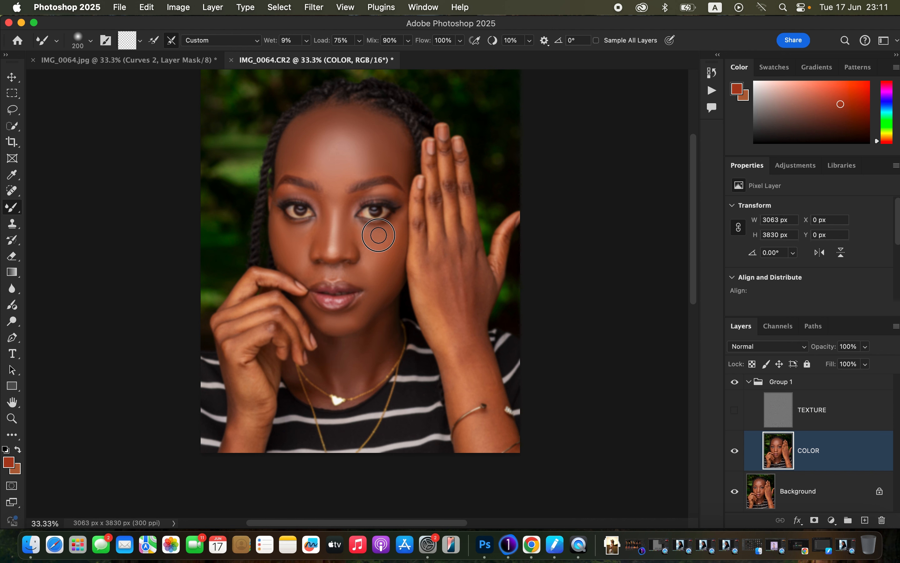
Step: Smooth the under-eye skin, the raised hand and forearm, and the hand near the mouth on the COLOR layer with the Mixer Brush
{"action": "left_click_drag", "start_coordinate": [362, 230], "coordinate": [356, 231]}
{"action": "mouse_move", "coordinate": [465, 194]}
{"action": "left_mouse_down"}
{"action": "mouse_move", "coordinate": [461, 168]}
{"action": "mouse_move", "coordinate": [449, 197]}
{"action": "mouse_move", "coordinate": [445, 153]}
{"action": "mouse_move", "coordinate": [433, 160]}
{"action": "mouse_move", "coordinate": [432, 206]}
{"action": "mouse_move", "coordinate": [436, 199]}
{"action": "mouse_move", "coordinate": [418, 227]}
{"action": "mouse_move", "coordinate": [417, 207]}
{"action": "mouse_move", "coordinate": [419, 252]}
{"action": "left_mouse_up"}
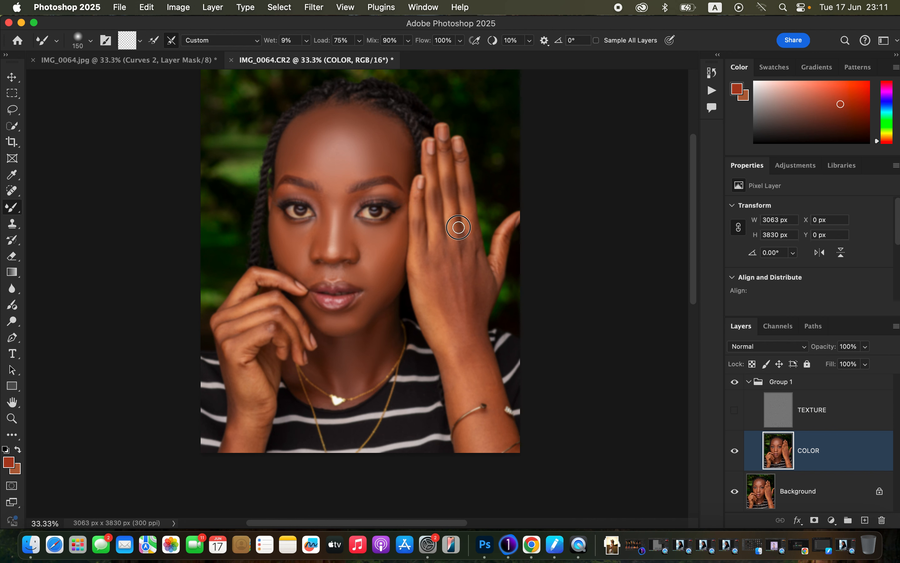
{"action": "left_click_drag", "start_coordinate": [462, 161], "coordinate": [447, 156]}
{"action": "left_click_drag", "start_coordinate": [467, 216], "coordinate": [465, 230]}
{"action": "mouse_move", "coordinate": [431, 262]}
{"action": "left_mouse_down"}
{"action": "mouse_move", "coordinate": [430, 297]}
{"action": "mouse_move", "coordinate": [440, 308]}
{"action": "mouse_move", "coordinate": [431, 287]}
{"action": "mouse_move", "coordinate": [440, 273]}
{"action": "mouse_move", "coordinate": [445, 288]}
{"action": "mouse_move", "coordinate": [454, 281]}
{"action": "mouse_move", "coordinate": [448, 256]}
{"action": "mouse_move", "coordinate": [447, 273]}
{"action": "mouse_move", "coordinate": [463, 261]}
{"action": "mouse_move", "coordinate": [479, 299]}
{"action": "mouse_move", "coordinate": [476, 273]}
{"action": "mouse_move", "coordinate": [473, 318]}
{"action": "mouse_move", "coordinate": [452, 316]}
{"action": "mouse_move", "coordinate": [437, 283]}
{"action": "mouse_move", "coordinate": [423, 298]}
{"action": "mouse_move", "coordinate": [463, 377]}
{"action": "mouse_move", "coordinate": [467, 336]}
{"action": "mouse_move", "coordinate": [485, 382]}
{"action": "mouse_move", "coordinate": [480, 362]}
{"action": "mouse_move", "coordinate": [482, 373]}
{"action": "mouse_move", "coordinate": [459, 326]}
{"action": "mouse_move", "coordinate": [463, 340]}
{"action": "mouse_move", "coordinate": [445, 346]}
{"action": "mouse_move", "coordinate": [458, 402]}
{"action": "left_mouse_up"}
{"action": "mouse_move", "coordinate": [492, 405]}
{"action": "left_mouse_down"}
{"action": "mouse_move", "coordinate": [489, 370]}
{"action": "mouse_move", "coordinate": [499, 435]}
{"action": "mouse_move", "coordinate": [470, 441]}
{"action": "left_mouse_up"}
{"action": "left_click_drag", "start_coordinate": [451, 388], "coordinate": [456, 403]}
{"action": "left_click_drag", "start_coordinate": [503, 265], "coordinate": [499, 252]}
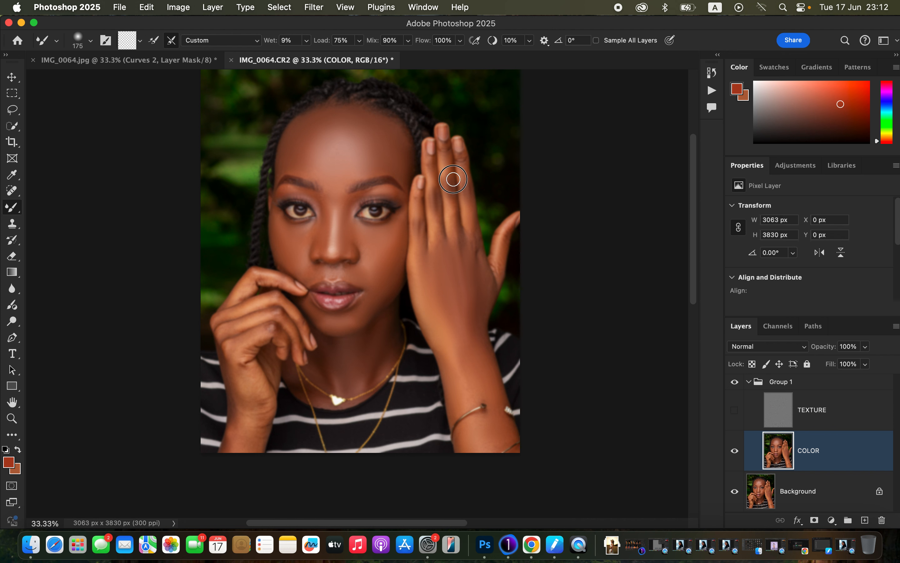
{"action": "mouse_move", "coordinate": [266, 368]}
{"action": "left_mouse_down"}
{"action": "mouse_move", "coordinate": [244, 382]}
{"action": "mouse_move", "coordinate": [259, 404]}
{"action": "mouse_move", "coordinate": [235, 383]}
{"action": "mouse_move", "coordinate": [243, 445]}
{"action": "mouse_move", "coordinate": [267, 406]}
{"action": "mouse_move", "coordinate": [253, 454]}
{"action": "mouse_move", "coordinate": [237, 354]}
{"action": "mouse_move", "coordinate": [269, 325]}
{"action": "mouse_move", "coordinate": [233, 327]}
{"action": "mouse_move", "coordinate": [262, 316]}
{"action": "left_mouse_up"}
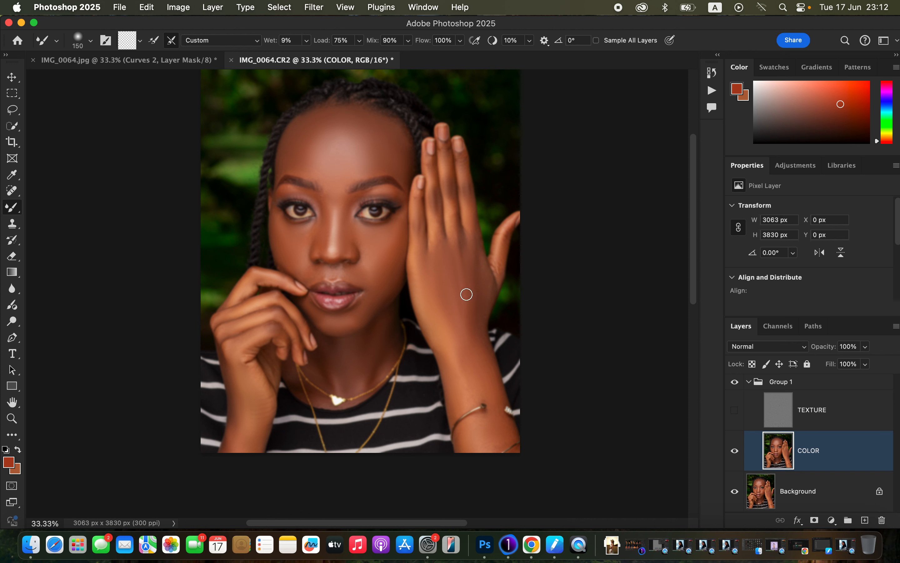
{"action": "mouse_move", "coordinate": [455, 277]}
{"action": "left_mouse_down"}
{"action": "mouse_move", "coordinate": [468, 310]}
{"action": "mouse_move", "coordinate": [468, 271]}
{"action": "mouse_move", "coordinate": [472, 356]}
{"action": "mouse_move", "coordinate": [445, 340]}
{"action": "mouse_move", "coordinate": [460, 394]}
{"action": "left_mouse_up"}
Step: Show the TEXTURE layer again and toggle Group 1 off and on to compare the retouch with the original
{"action": "left_click", "coordinate": [736, 413]}
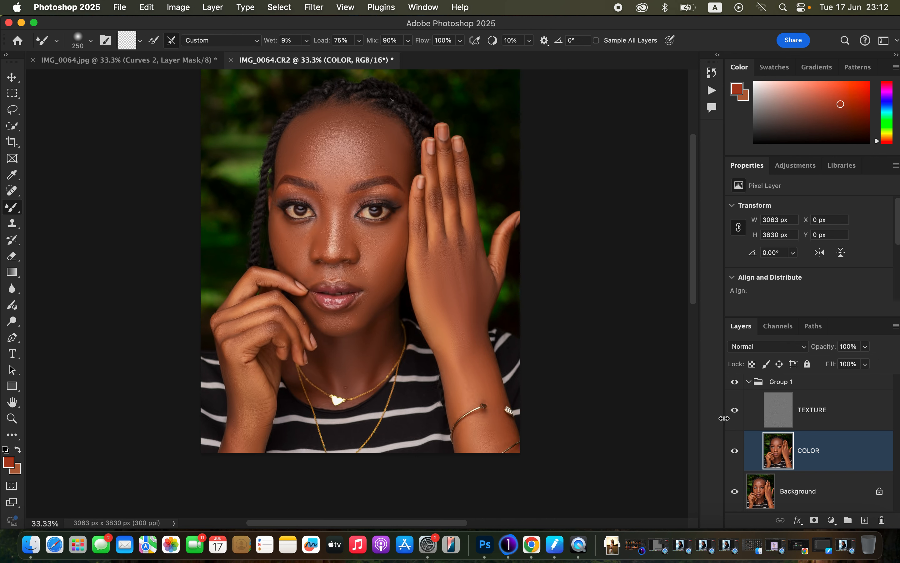
{"action": "left_click", "coordinate": [736, 387]}
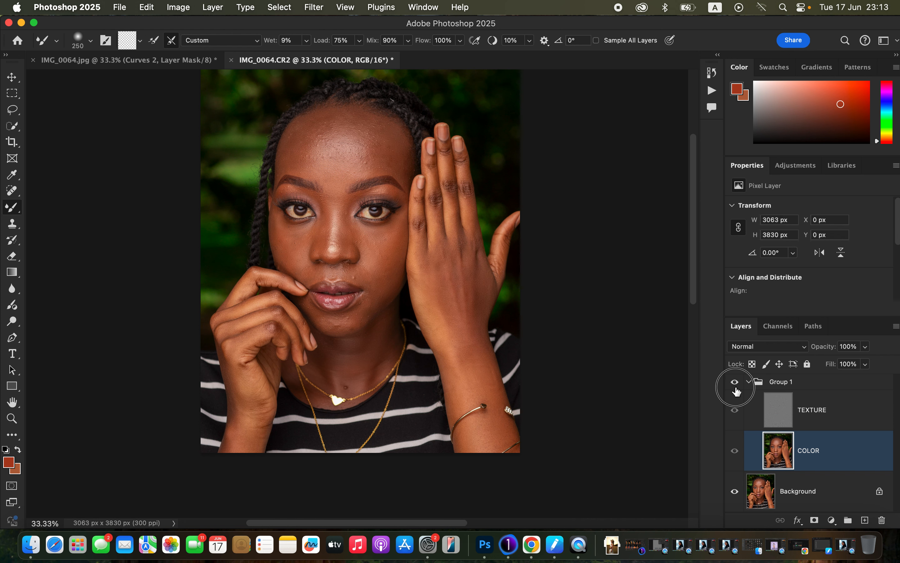
{"action": "left_click", "coordinate": [735, 389]}
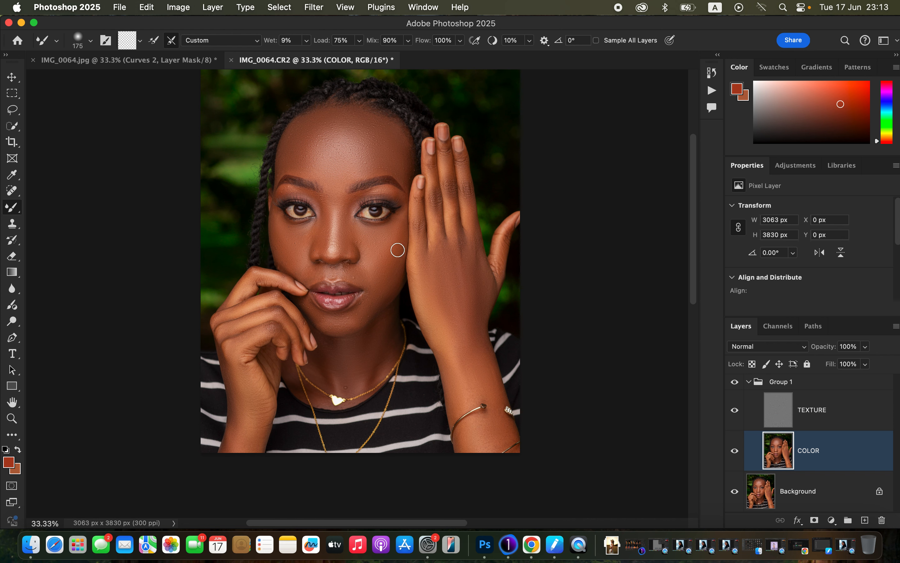
{"action": "key", "text": "bracketleft"}
{"action": "key", "text": "bracketleft"}
Step: Lasso the forehead down to between the brows with a 20 px feather, apply an 18 px Gaussian Blur and deselect
{"action": "left_click", "coordinate": [17, 114]}
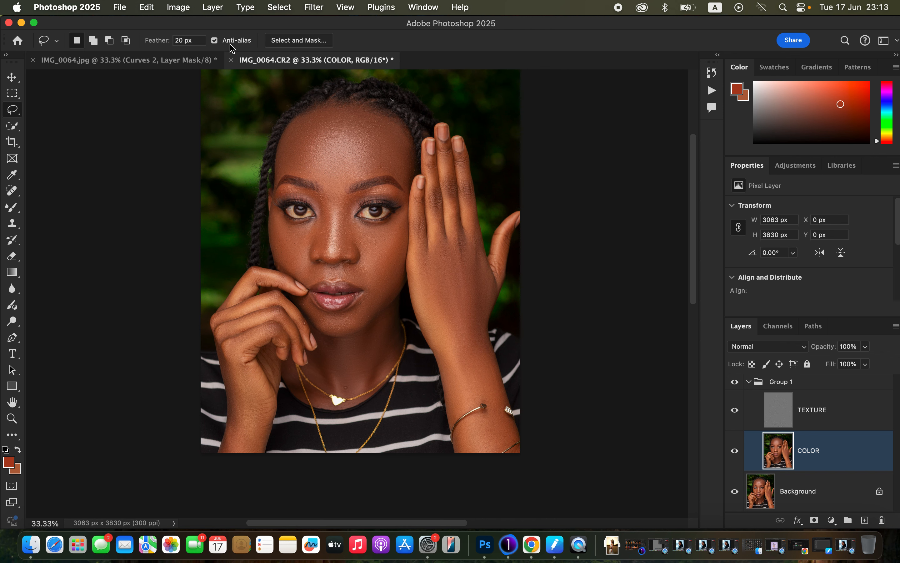
{"action": "mouse_move", "coordinate": [337, 105]}
{"action": "left_mouse_down"}
{"action": "mouse_move", "coordinate": [294, 128]}
{"action": "mouse_move", "coordinate": [279, 171]}
{"action": "mouse_move", "coordinate": [318, 177]}
{"action": "mouse_move", "coordinate": [335, 205]}
{"action": "mouse_move", "coordinate": [358, 175]}
{"action": "mouse_move", "coordinate": [398, 178]}
{"action": "mouse_move", "coordinate": [403, 141]}
{"action": "mouse_move", "coordinate": [372, 109]}
{"action": "mouse_move", "coordinate": [331, 108]}
{"action": "left_mouse_up"}
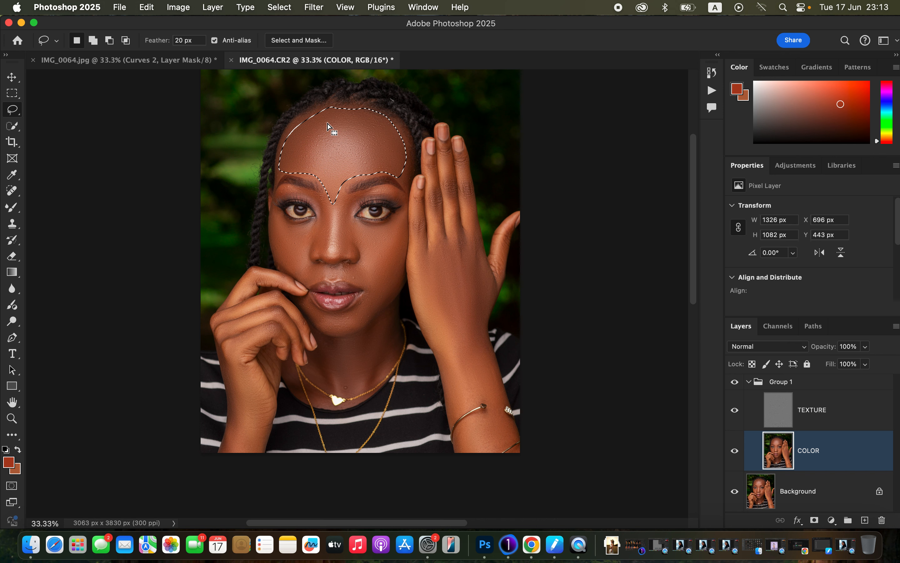
{"action": "left_click", "coordinate": [314, 7]}
{"action": "mouse_move", "coordinate": [334, 198]}
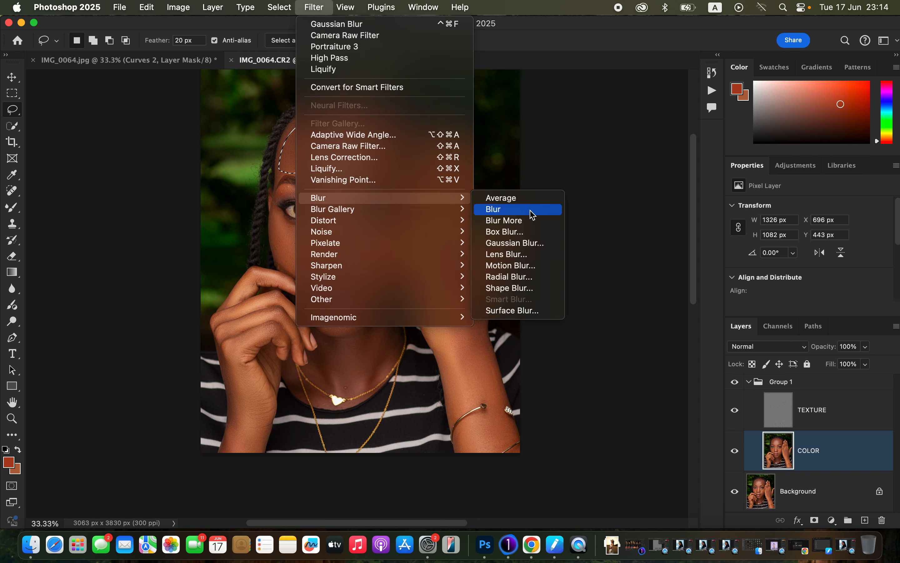
{"action": "left_click", "coordinate": [533, 243]}
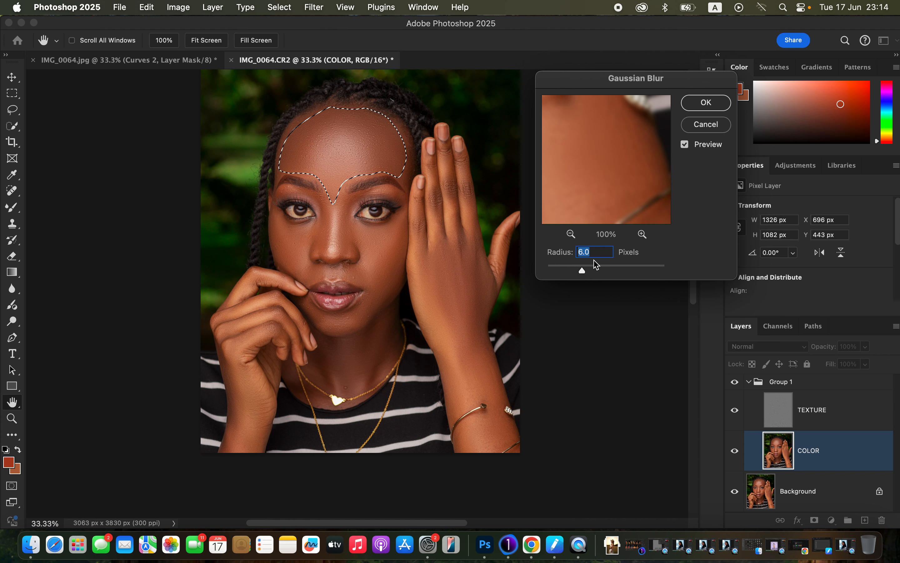
{"action": "type", "text": "18"}
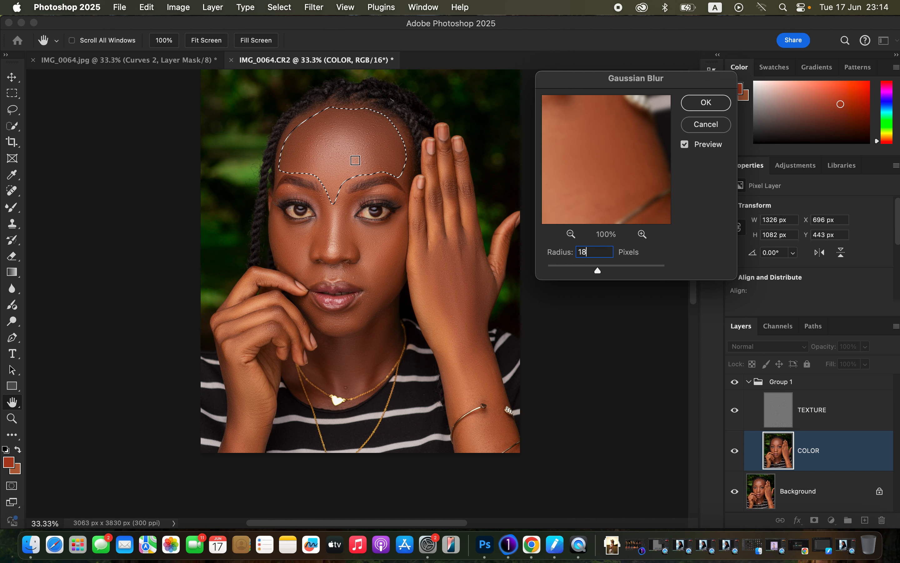
{"action": "left_click", "coordinate": [699, 103]}
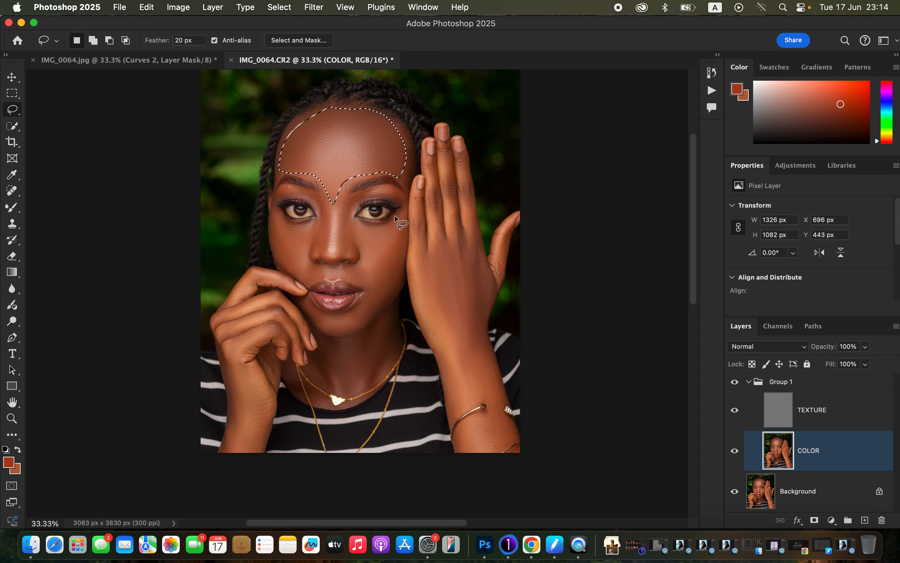
{"action": "key", "text": "super+d"}
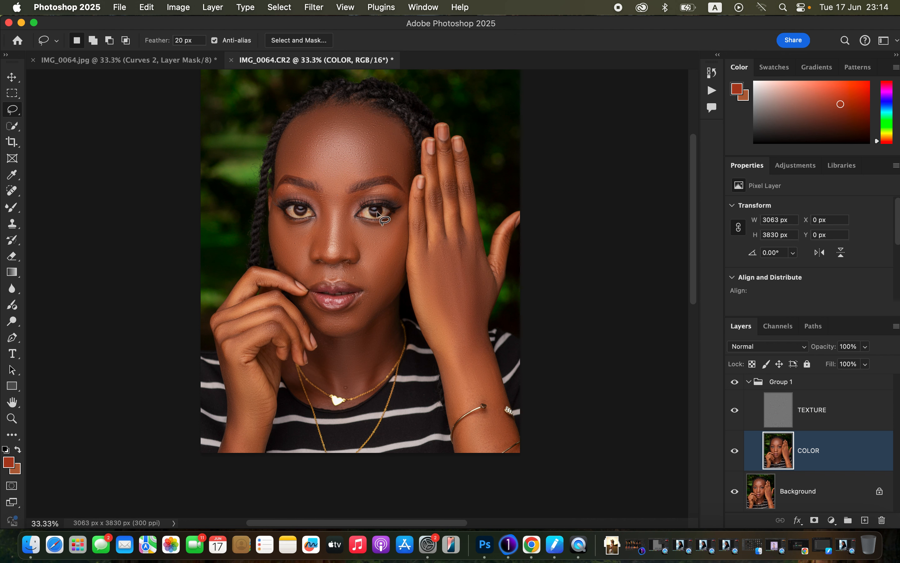
Step: Lasso the cheek beside the raised hand and apply an 18 px Gaussian Blur to it on the COLOR layer
{"action": "mouse_move", "coordinate": [394, 211]}
{"action": "left_mouse_down"}
{"action": "mouse_move", "coordinate": [378, 225]}
{"action": "mouse_move", "coordinate": [350, 222]}
{"action": "mouse_move", "coordinate": [375, 294]}
{"action": "mouse_move", "coordinate": [389, 284]}
{"action": "mouse_move", "coordinate": [404, 218]}
{"action": "left_mouse_up"}
{"action": "left_click", "coordinate": [314, 7]}
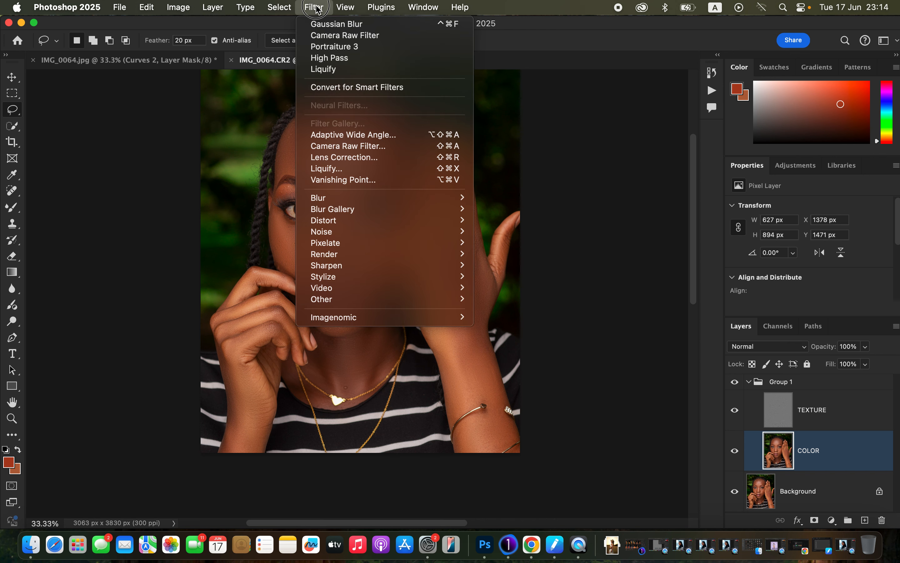
{"action": "mouse_move", "coordinate": [341, 198]}
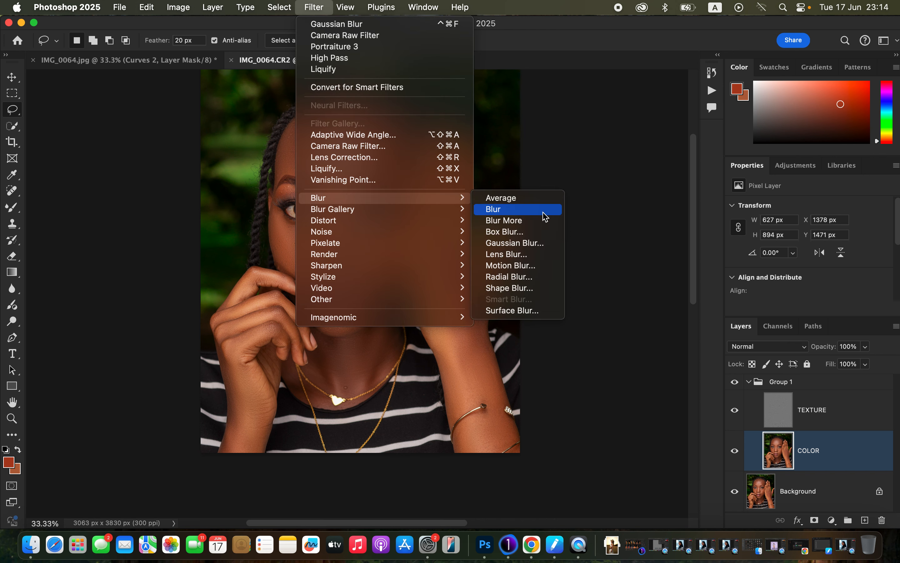
{"action": "left_click", "coordinate": [552, 245]}
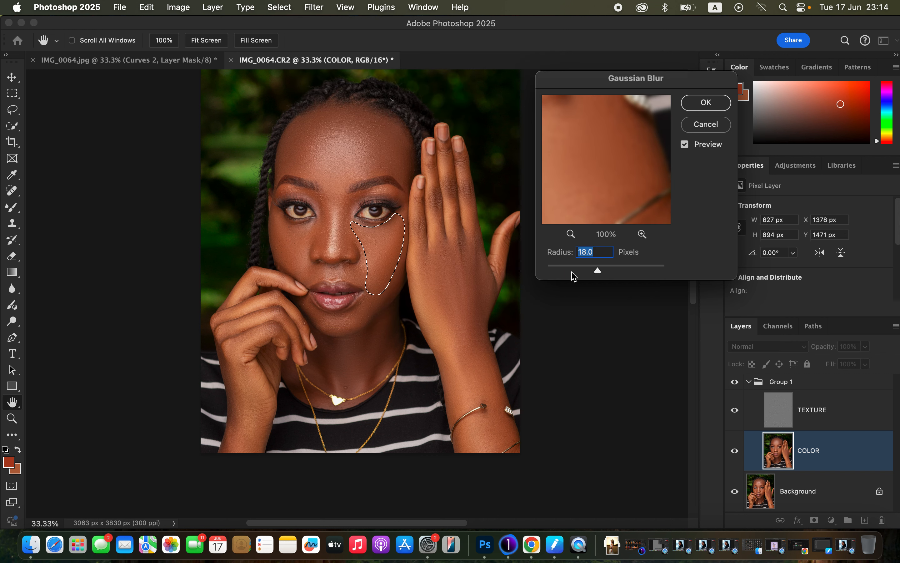
{"action": "left_click", "coordinate": [707, 102]}
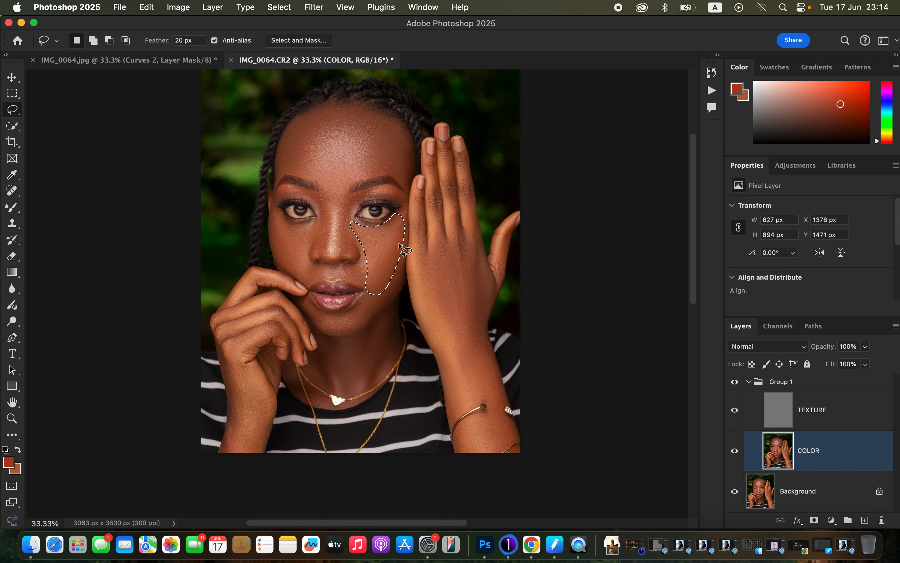
Step: Apply Fade to the cheek's Gaussian Blur at 100% opacity in Normal mode and clear the selection
{"action": "right_click", "coordinate": [372, 252]}
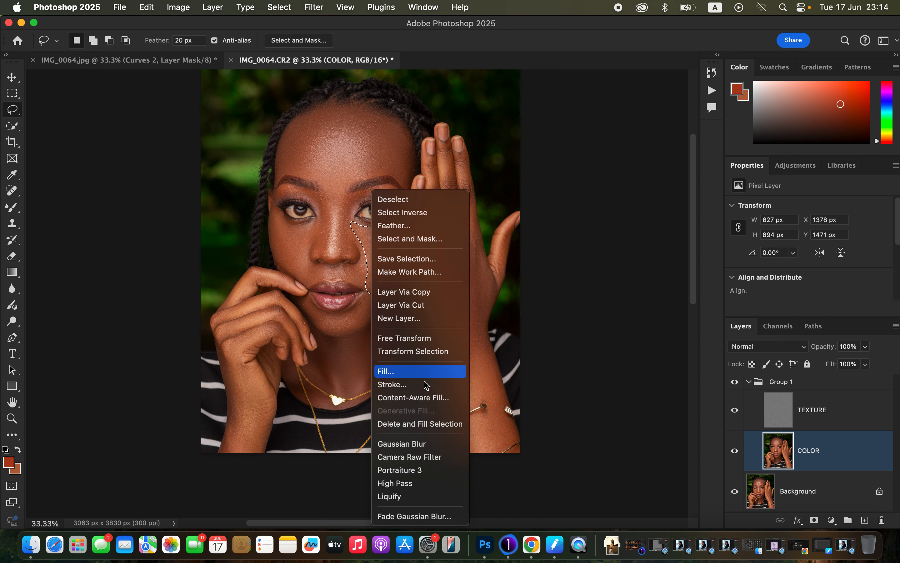
{"action": "left_click", "coordinate": [415, 516]}
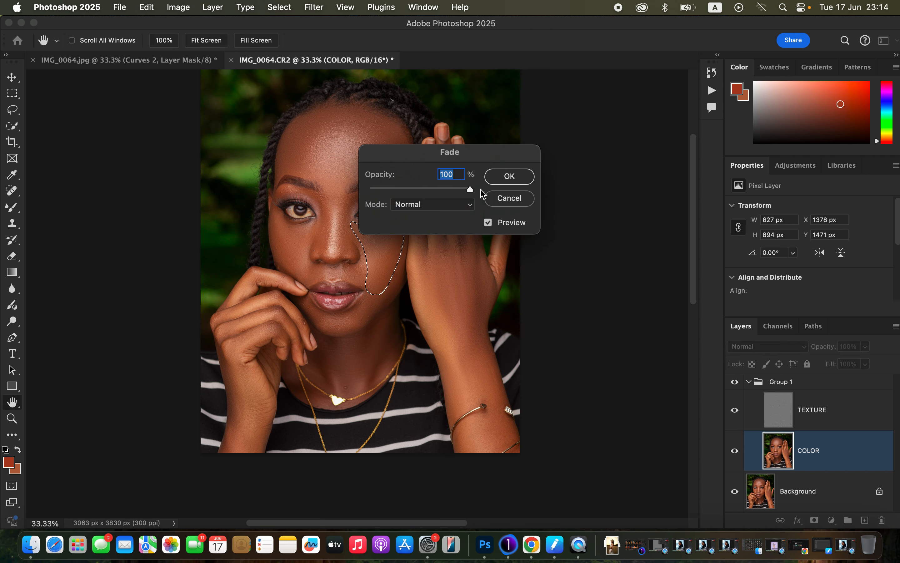
{"action": "left_click", "coordinate": [512, 179]}
{"action": "key", "text": "l"}
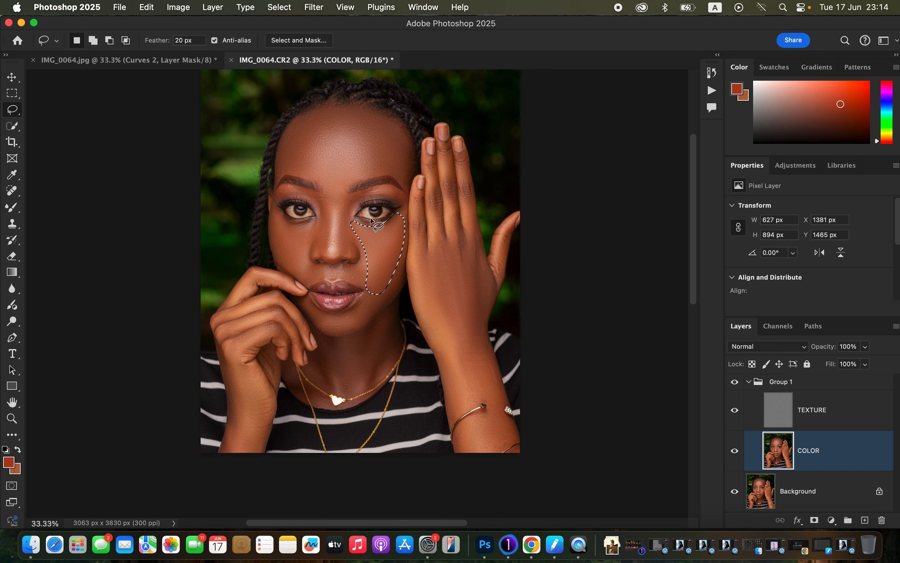
{"action": "key", "text": "super+d"}
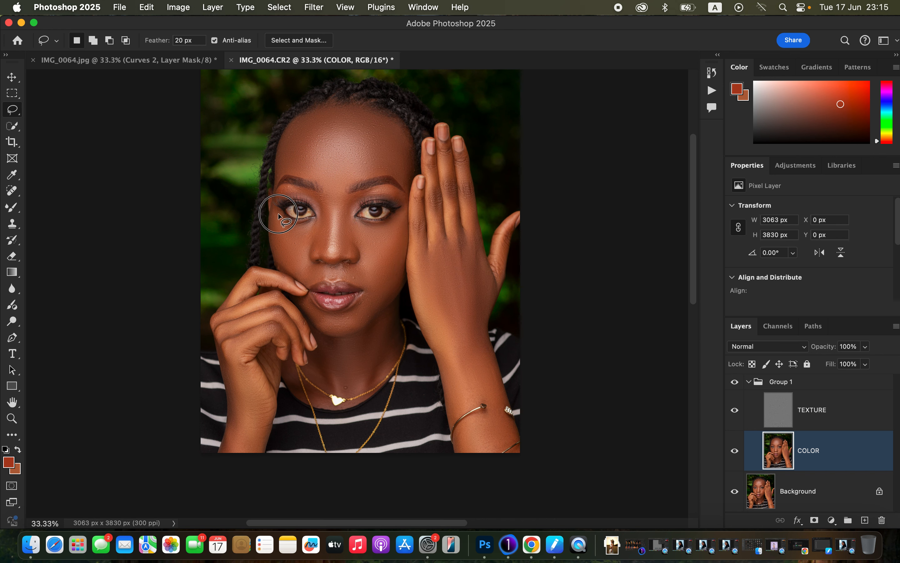
Step: Lasso the cheek above the bent fingers, apply an 18 px Gaussian Blur on the COLOR layer and deselect
{"action": "left_click_drag", "start_coordinate": [294, 275], "coordinate": [274, 211]}
{"action": "left_click", "coordinate": [314, 7]}
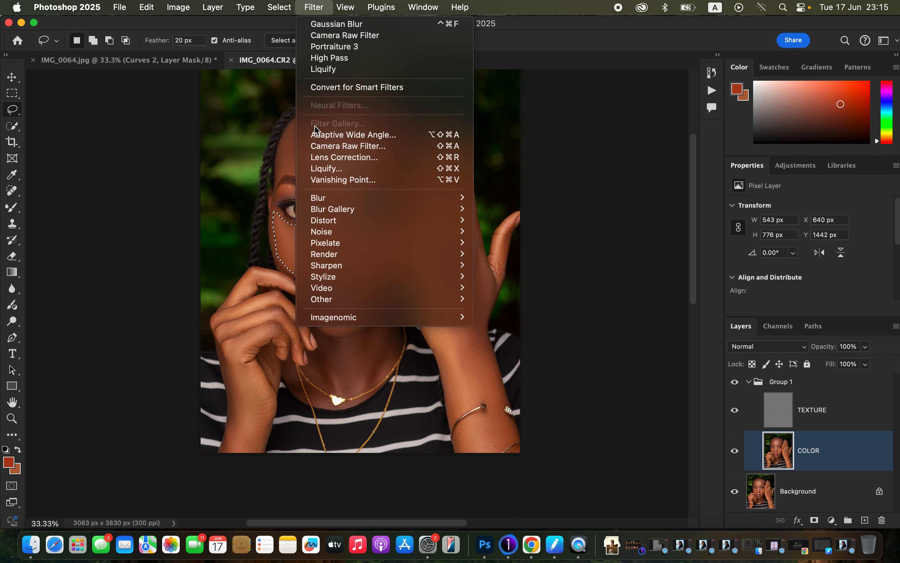
{"action": "mouse_move", "coordinate": [340, 198]}
{"action": "left_click", "coordinate": [517, 243]}
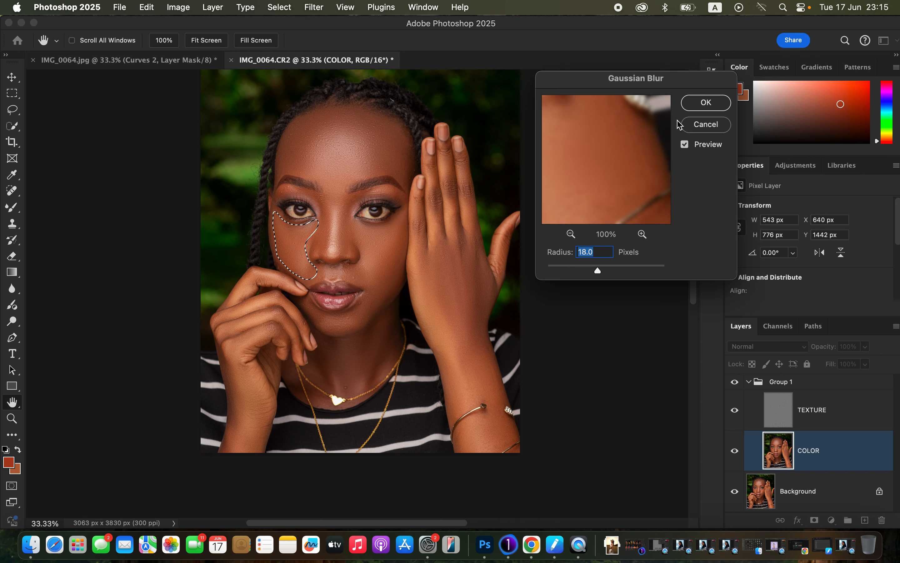
{"action": "left_click", "coordinate": [706, 103]}
{"action": "key", "text": "super+d"}
Step: Lasso the skin around the mouth corner from upper lip to chin, blur it with Gaussian Blur and deselect
{"action": "mouse_move", "coordinate": [357, 264]}
{"action": "left_mouse_down"}
{"action": "mouse_move", "coordinate": [343, 274]}
{"action": "mouse_move", "coordinate": [366, 294]}
{"action": "mouse_move", "coordinate": [338, 328]}
{"action": "mouse_move", "coordinate": [359, 322]}
{"action": "mouse_move", "coordinate": [380, 299]}
{"action": "mouse_move", "coordinate": [378, 270]}
{"action": "mouse_move", "coordinate": [359, 264]}
{"action": "left_mouse_up"}
{"action": "left_click", "coordinate": [315, 7]}
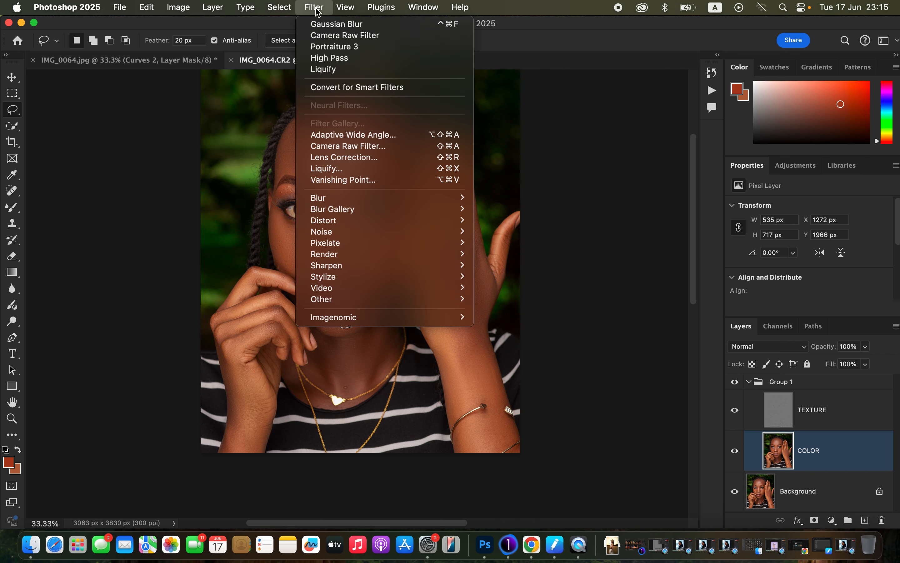
{"action": "mouse_move", "coordinate": [428, 198]}
{"action": "left_click", "coordinate": [533, 242]}
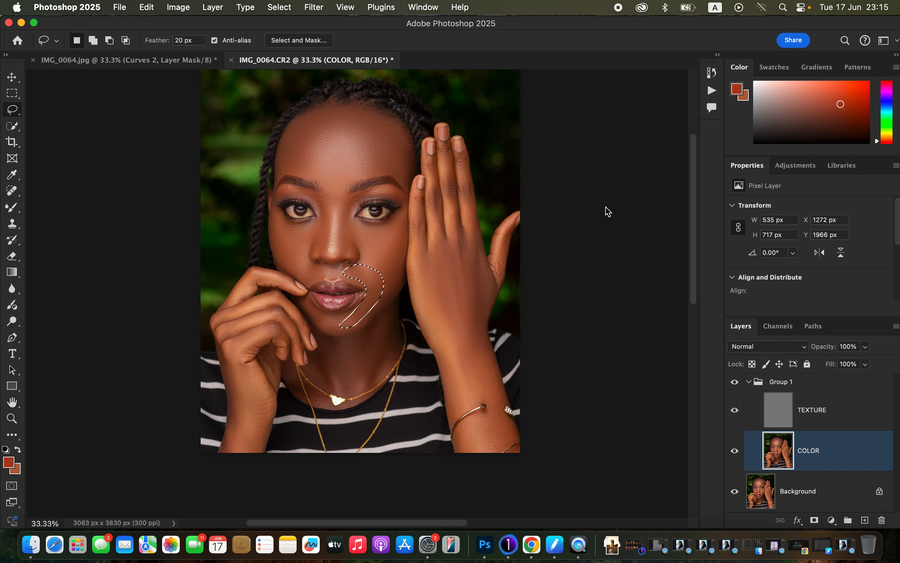
{"action": "left_click", "coordinate": [703, 102]}
{"action": "key", "text": "cmd+d"}
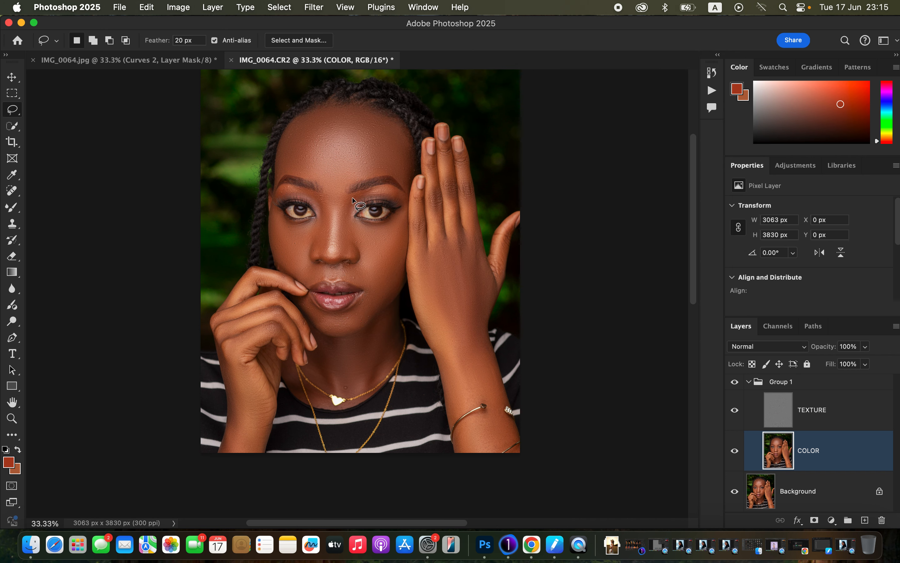
Step: Lasso the side of the nose nearer the raised hand, from brow to nostril, apply Gaussian Blur and deselect
{"action": "mouse_move", "coordinate": [365, 189]}
{"action": "left_mouse_down"}
{"action": "mouse_move", "coordinate": [350, 195]}
{"action": "mouse_move", "coordinate": [341, 228]}
{"action": "mouse_move", "coordinate": [349, 256]}
{"action": "mouse_move", "coordinate": [357, 192]}
{"action": "left_mouse_up"}
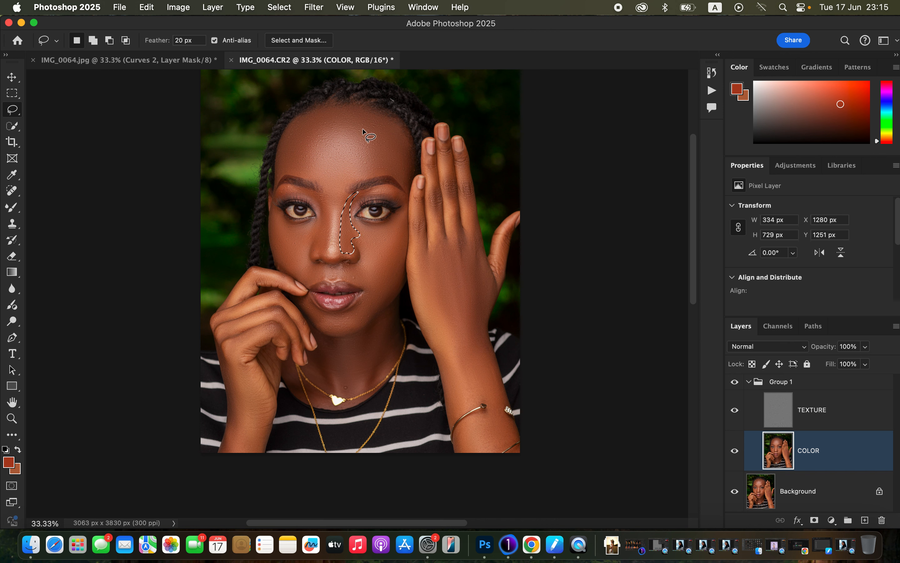
{"action": "left_click", "coordinate": [315, 5]}
{"action": "mouse_move", "coordinate": [340, 199]}
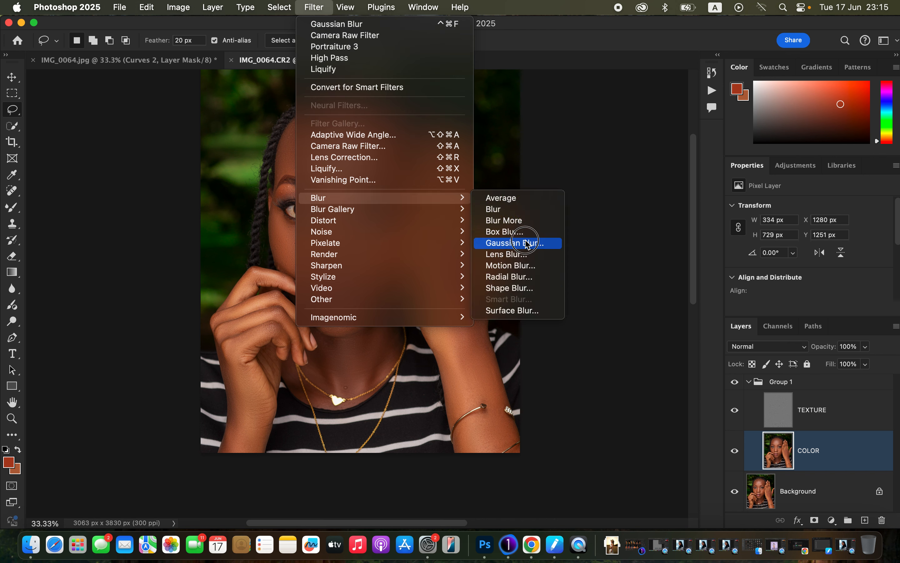
{"action": "left_click", "coordinate": [518, 241]}
{"action": "left_click", "coordinate": [703, 101]}
{"action": "key", "text": "ctrl+d"}
Step: Lasso the opposite side of the nose and inner brow, apply Gaussian Blur on the COLOR layer and deselect
{"action": "mouse_move", "coordinate": [304, 189]}
{"action": "left_mouse_down"}
{"action": "mouse_move", "coordinate": [321, 199]}
{"action": "mouse_move", "coordinate": [326, 220]}
{"action": "mouse_move", "coordinate": [328, 239]}
{"action": "mouse_move", "coordinate": [314, 254]}
{"action": "mouse_move", "coordinate": [305, 243]}
{"action": "mouse_move", "coordinate": [322, 217]}
{"action": "mouse_move", "coordinate": [304, 189]}
{"action": "left_mouse_up"}
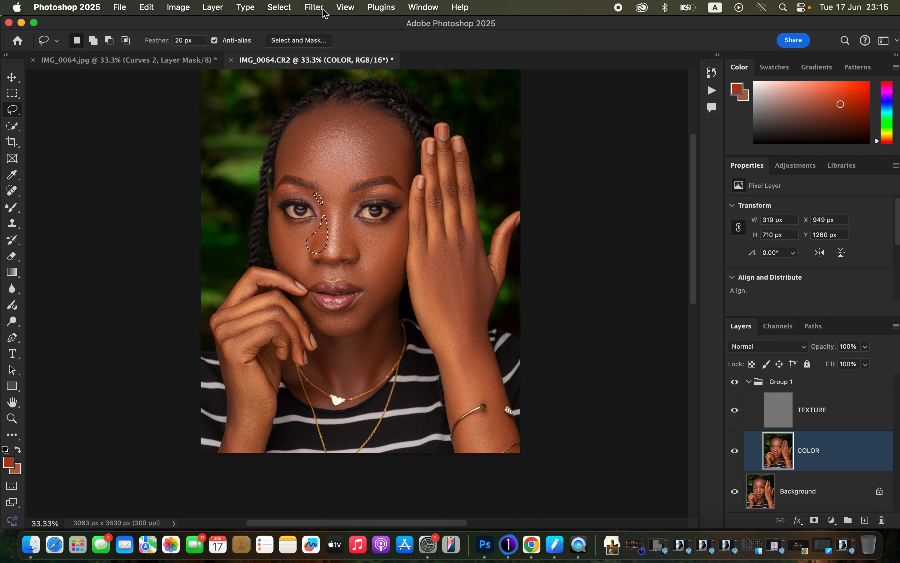
{"action": "left_click", "coordinate": [314, 7]}
{"action": "mouse_move", "coordinate": [358, 198]}
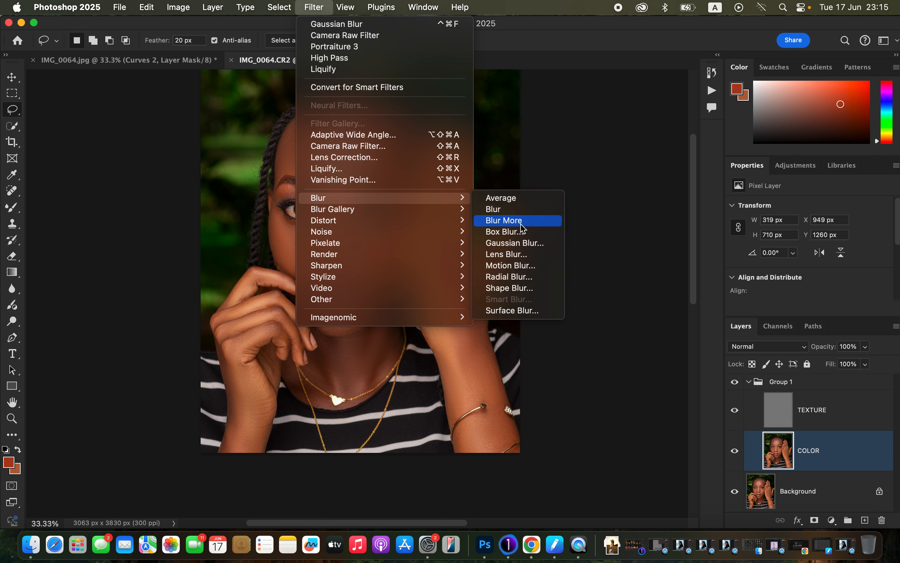
{"action": "left_click", "coordinate": [516, 243]}
{"action": "left_click", "coordinate": [701, 102]}
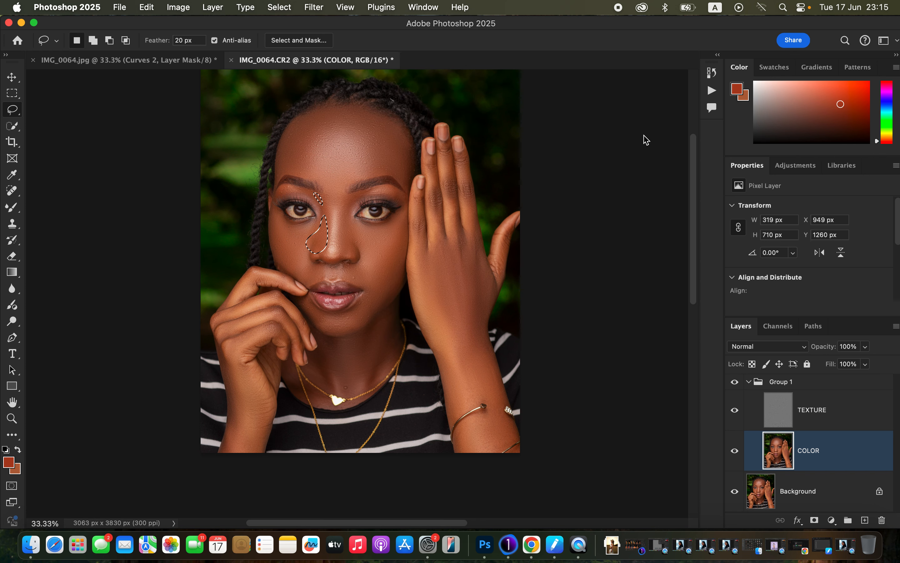
{"action": "left_click", "coordinate": [456, 227]}
Step: Toggle the visibility of Group 1 to compare the portrait before and after the blurred skin areas
{"action": "left_click", "coordinate": [735, 382]}
{"action": "left_click", "coordinate": [737, 387]}
{"action": "left_click", "coordinate": [739, 388]}
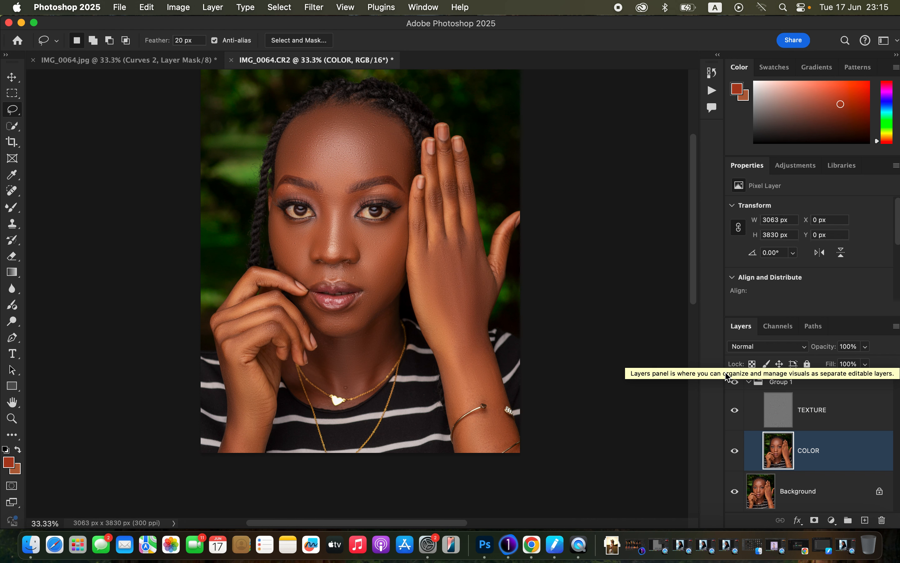
Step: On the TEXTURE layer, set up the Clone Stamp with a Soft Round tip at 0% hardness, sampling Current Layer
{"action": "left_click", "coordinate": [836, 416]}
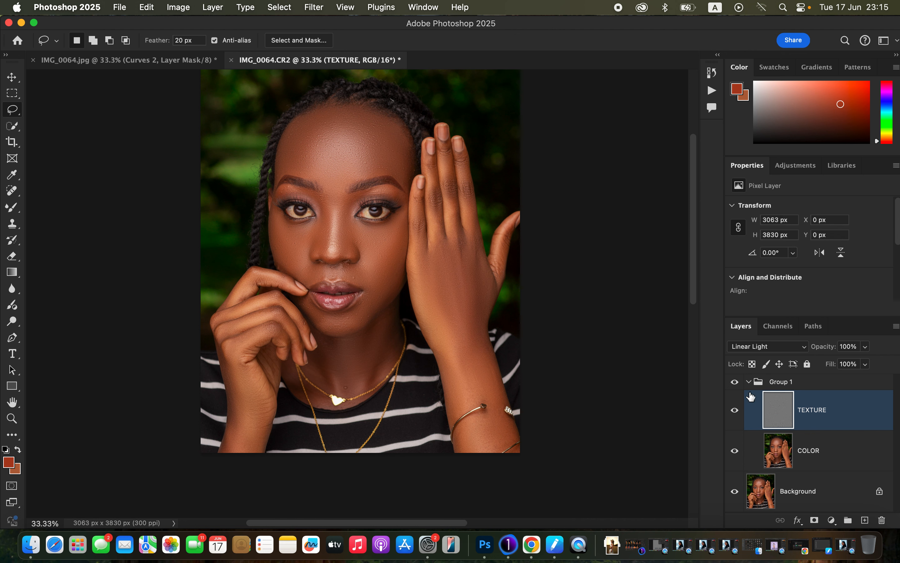
{"action": "left_click", "coordinate": [18, 228]}
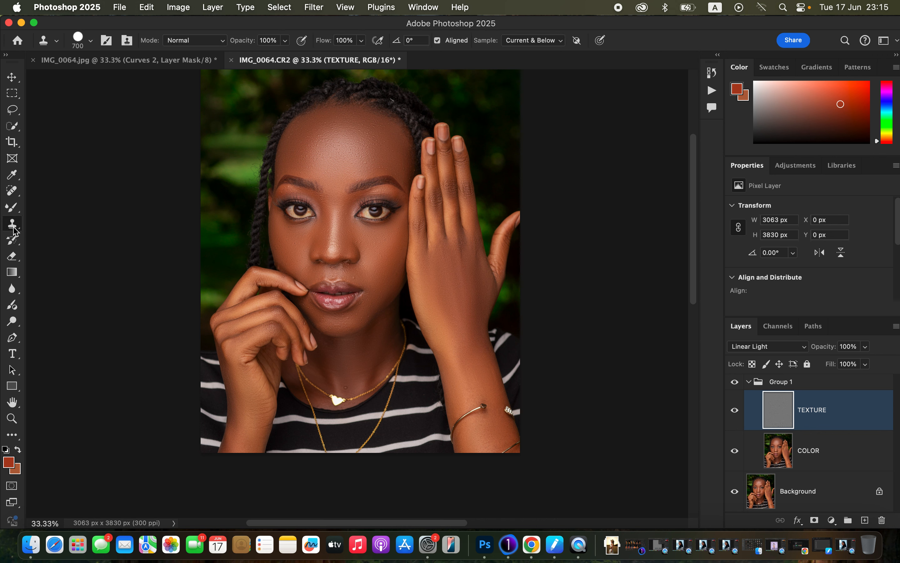
{"action": "left_click", "coordinate": [90, 40]}
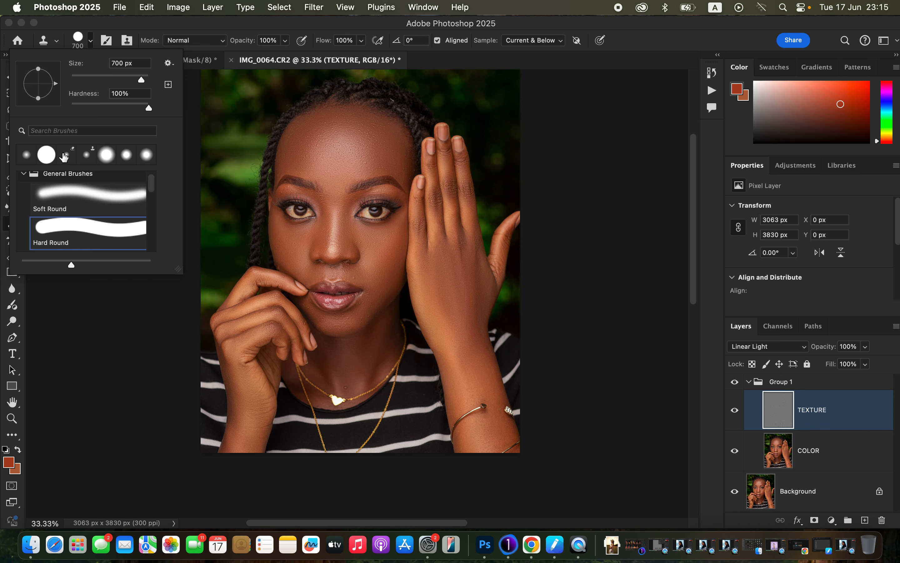
{"action": "left_click", "coordinate": [74, 193]}
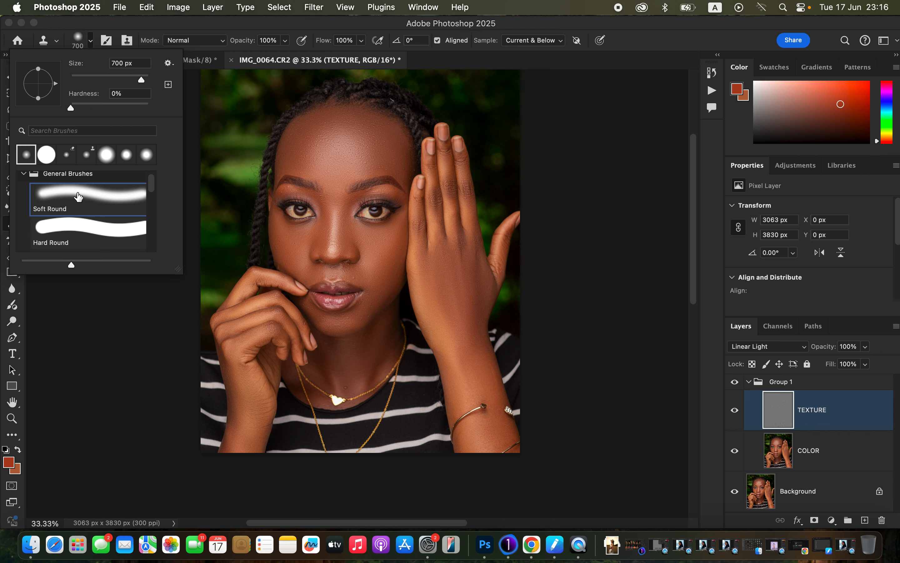
{"action": "left_click", "coordinate": [149, 26]}
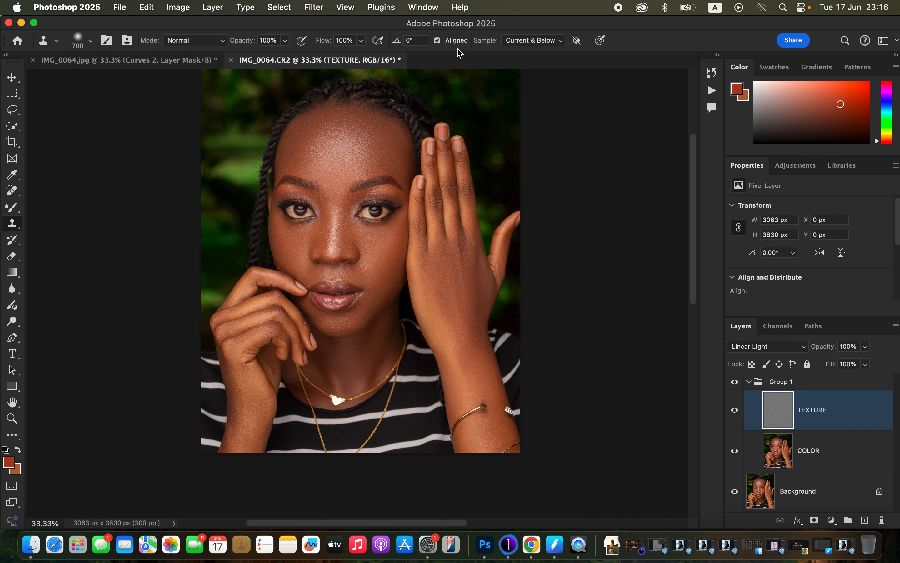
{"action": "left_click", "coordinate": [531, 41]}
{"action": "left_click", "coordinate": [531, 27]}
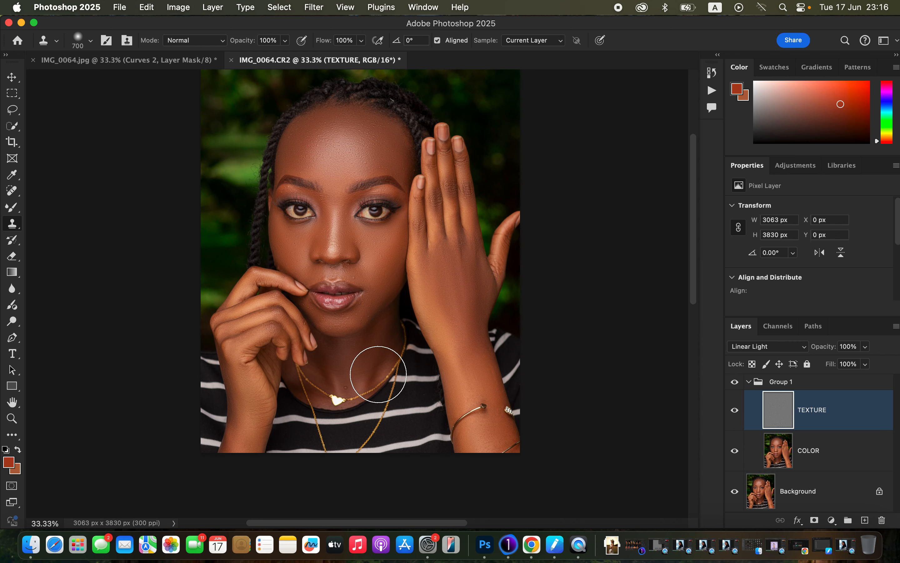
Step: Reduce the Clone Stamp brush to 70 px and clone clean texture over the blemishes beside the mouth corner near the raised hand
{"action": "key", "text": "super+equal"}
{"action": "key", "text": "super+equal"}
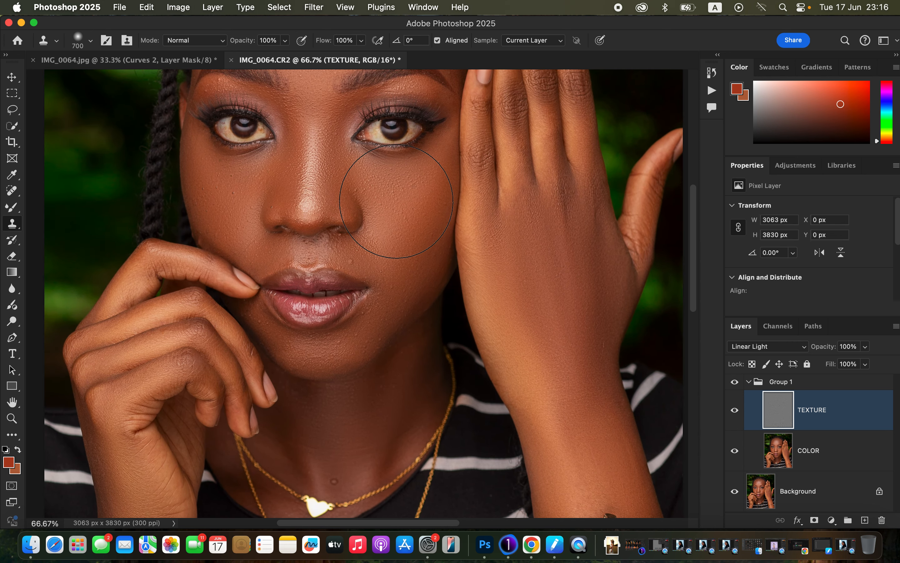
{"action": "left_click_drag", "start_coordinate": [422, 235], "coordinate": [457, 332]}
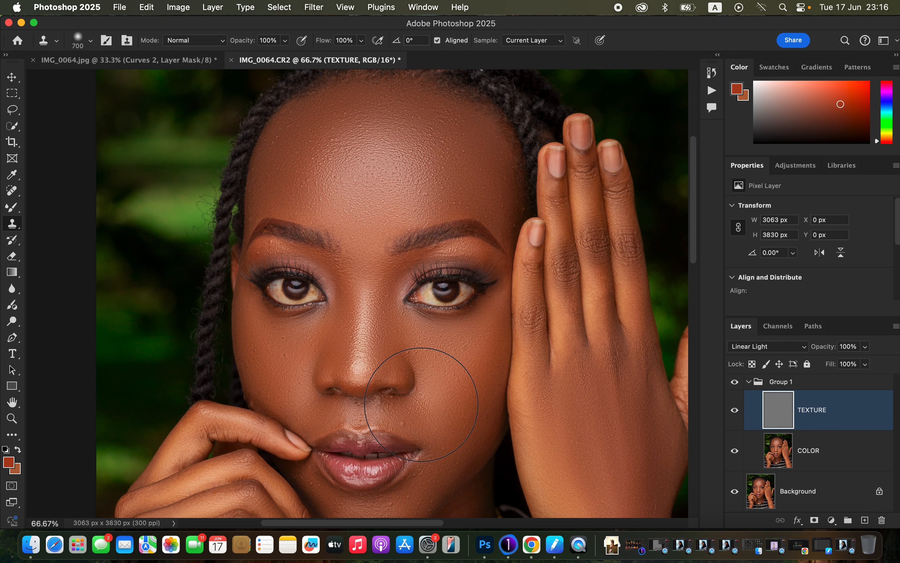
{"action": "left_click_drag", "start_coordinate": [428, 368], "coordinate": [424, 288]}
{"action": "key", "text": "bracketleft"}
{"action": "key", "text": "bracketleft"}
{"action": "key", "text": "bracketleft"}
{"action": "key", "text": "bracketleft"}
{"action": "key", "text": "bracketleft"}
{"action": "key", "text": "bracketleft"}
{"action": "key", "text": "bracketleft"}
{"action": "key", "text": "bracketleft"}
{"action": "key", "text": "bracketleft"}
{"action": "key", "text": "bracketleft"}
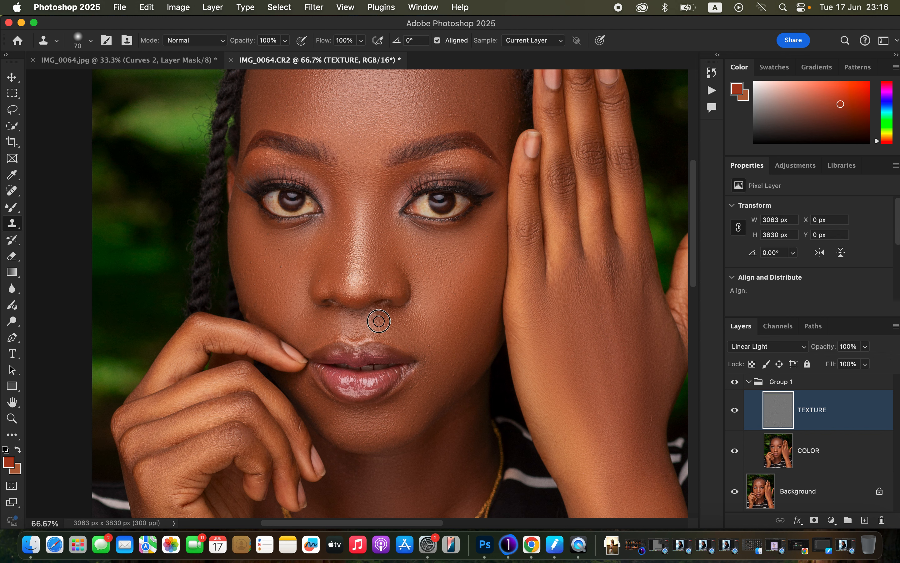
{"action": "left_click", "coordinate": [430, 387], "text": "alt"}
Step: Clone clean skin texture over the spots on the cheek above the hand touching the mouth
{"action": "left_click", "coordinate": [284, 276]}
{"action": "left_click_drag", "start_coordinate": [256, 317], "coordinate": [243, 272]}
{"action": "left_click", "coordinate": [272, 263]}
Step: Clone out the bumps on the forehead above the inner part of the eyebrow nearer the raised hand
{"action": "left_click_drag", "start_coordinate": [477, 254], "coordinate": [501, 338]}
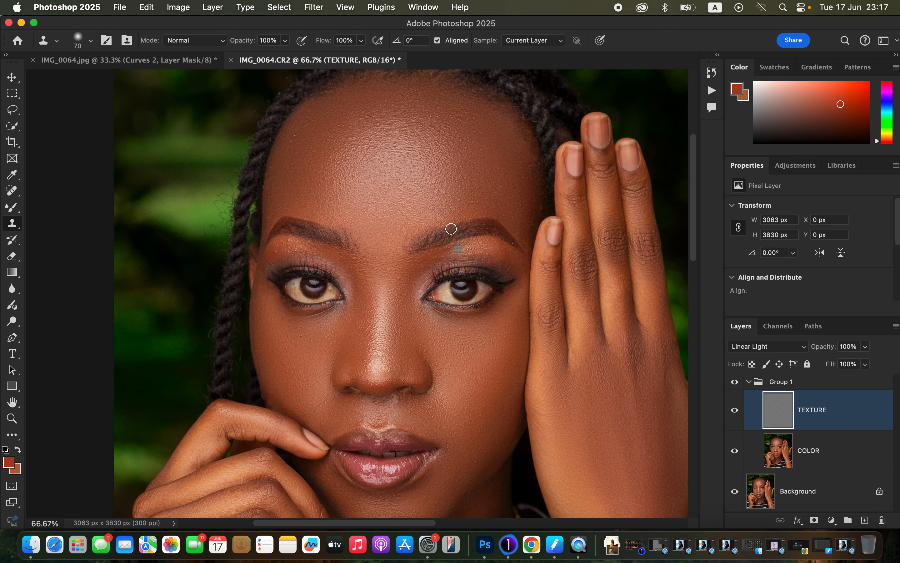
{"action": "left_click", "coordinate": [466, 189], "text": "alt"}
{"action": "left_click_drag", "start_coordinate": [449, 201], "coordinate": [439, 189]}
{"action": "left_click", "coordinate": [461, 185], "text": "alt"}
{"action": "left_click", "coordinate": [457, 174]}
{"action": "left_click", "coordinate": [466, 165]}
{"action": "left_click", "coordinate": [465, 150]}
{"action": "left_click", "coordinate": [471, 161], "text": "alt"}
{"action": "left_click", "coordinate": [481, 153]}
{"action": "left_click", "coordinate": [486, 162], "text": "alt"}
{"action": "left_click", "coordinate": [479, 149]}
{"action": "left_click", "coordinate": [479, 149], "text": "alt"}
{"action": "left_click", "coordinate": [479, 134]}
{"action": "left_click", "coordinate": [478, 135], "text": "alt"}
{"action": "left_click_drag", "start_coordinate": [466, 119], "coordinate": [469, 127]}
Step: Clone clean texture over the bumps on the outer forehead and temple beside the raised hand
{"action": "left_click", "coordinate": [503, 162], "text": "alt"}
{"action": "left_click", "coordinate": [500, 179]}
{"action": "left_click", "coordinate": [500, 180], "text": "alt"}
{"action": "left_click", "coordinate": [485, 196]}
{"action": "left_click", "coordinate": [476, 203]}
{"action": "left_click", "coordinate": [460, 201]}
{"action": "left_click", "coordinate": [500, 196], "text": "alt"}
{"action": "left_click", "coordinate": [501, 211]}
{"action": "left_click", "coordinate": [507, 206], "text": "alt"}
{"action": "left_click", "coordinate": [493, 204]}
{"action": "left_click", "coordinate": [519, 195], "text": "alt"}
{"action": "left_click", "coordinate": [521, 204]}
{"action": "left_click", "coordinate": [522, 209], "text": "alt"}
{"action": "left_click", "coordinate": [521, 215]}
{"action": "left_click", "coordinate": [528, 207], "text": "alt"}
{"action": "left_click", "coordinate": [530, 227]}
{"action": "left_click", "coordinate": [532, 193], "text": "alt"}
{"action": "left_click", "coordinate": [539, 207]}
{"action": "left_click", "coordinate": [531, 200], "text": "alt"}
{"action": "left_click", "coordinate": [526, 183]}
Step: Clone out the remaining bumps across the middle of the forehead and above the opposite inner eyebrow
{"action": "left_click", "coordinate": [434, 142], "text": "alt"}
{"action": "left_click", "coordinate": [430, 128]}
{"action": "left_click", "coordinate": [452, 143], "text": "alt"}
{"action": "left_click", "coordinate": [452, 140]}
{"action": "left_click", "coordinate": [452, 139], "text": "alt"}
{"action": "left_click", "coordinate": [453, 128]}
{"action": "left_click", "coordinate": [440, 129], "text": "alt"}
{"action": "left_click_drag", "start_coordinate": [383, 164], "coordinate": [389, 182]}
{"action": "left_click", "coordinate": [374, 183], "text": "alt"}
{"action": "left_click", "coordinate": [386, 169]}
{"action": "left_click", "coordinate": [370, 152]}
{"action": "left_click", "coordinate": [371, 165], "text": "alt"}
{"action": "left_click", "coordinate": [370, 149]}
Step: Clone clean texture over the bumps between the nose and the upper lip
{"action": "left_click", "coordinate": [380, 419]}
{"action": "left_click", "coordinate": [383, 413]}
{"action": "left_click", "coordinate": [378, 404]}
{"action": "left_click", "coordinate": [380, 414]}
Step: Clone out the dark spot on the neck just above the heart pendant
{"action": "scroll", "coordinate": [475, 341], "scroll_direction": "down", "scroll_amount": 10}
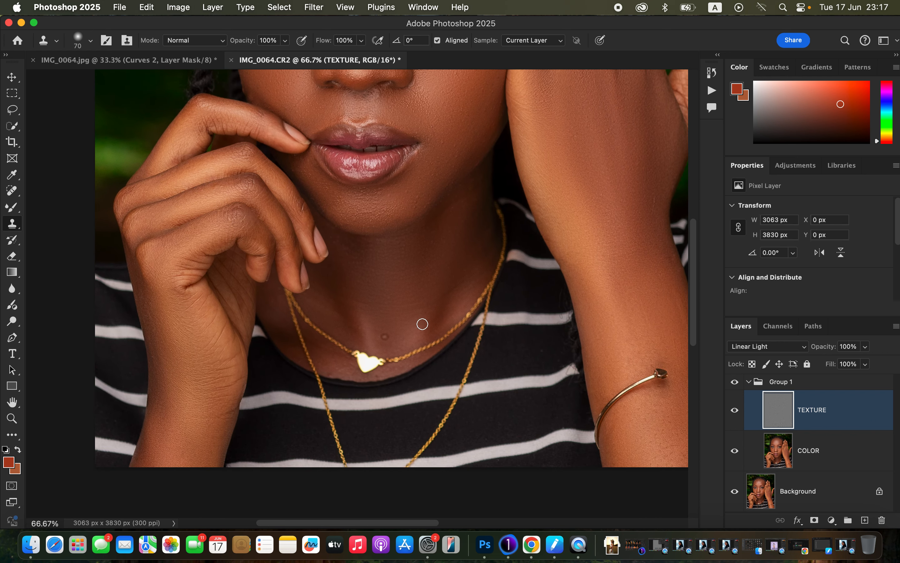
{"action": "left_click", "coordinate": [395, 322], "text": "alt"}
{"action": "left_click_drag", "start_coordinate": [386, 337], "coordinate": [387, 341]}
{"action": "scroll", "coordinate": [386, 212], "scroll_direction": "down", "scroll_amount": 3}
{"action": "scroll", "coordinate": [386, 213], "scroll_direction": "up", "scroll_amount": 1}
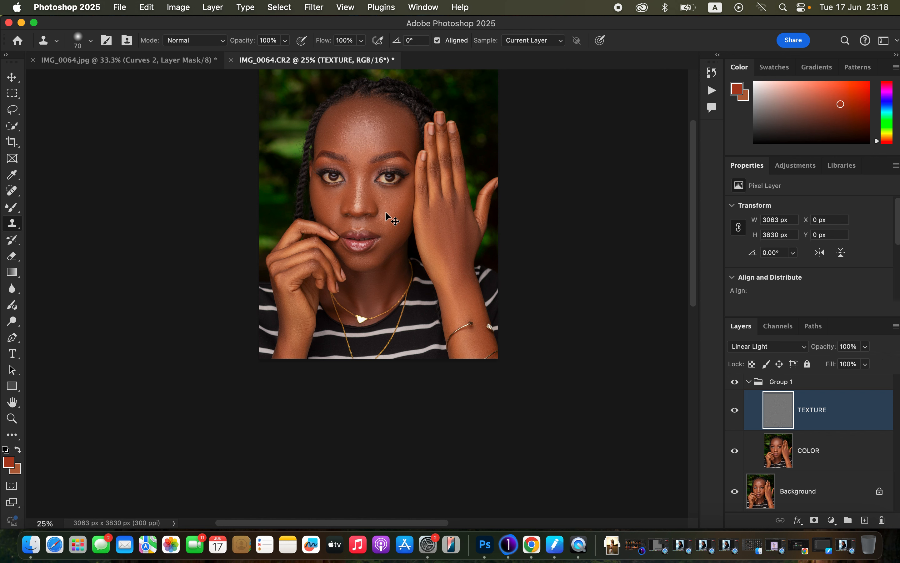
{"action": "scroll", "coordinate": [385, 211], "scroll_direction": "up", "scroll_amount": 3}
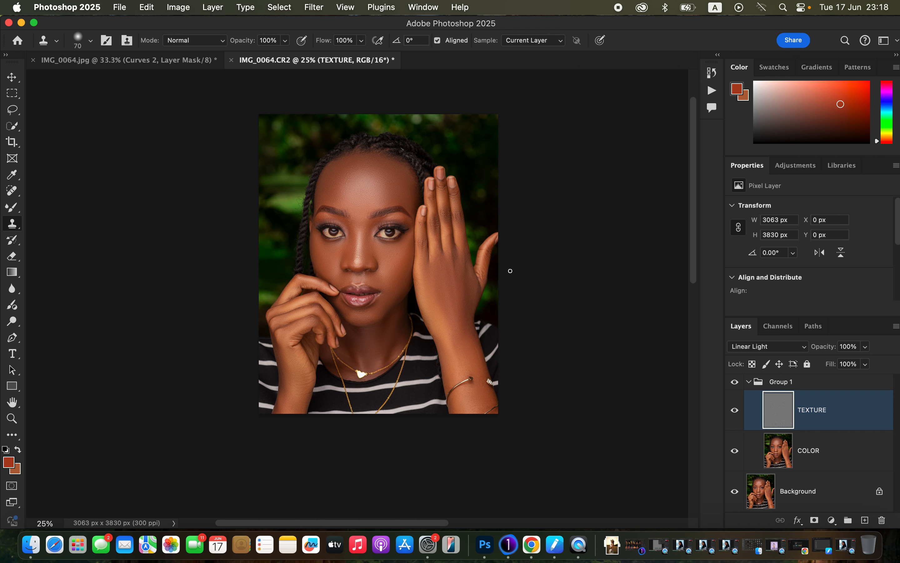
Step: Collapse Group 1 and toggle its visibility to compare the portrait before and after the retouching
{"action": "key", "text": "super+equal"}
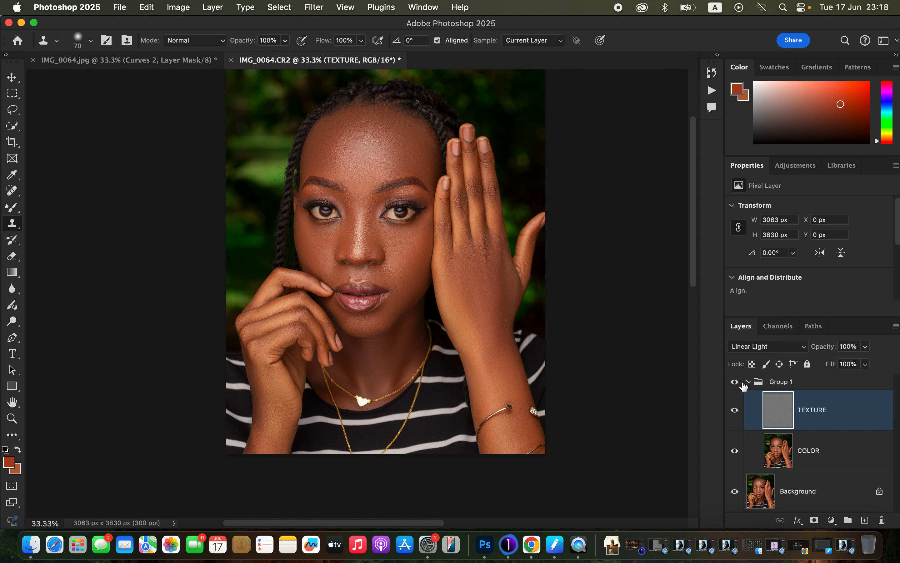
{"action": "left_click", "coordinate": [749, 383]}
{"action": "left_click", "coordinate": [735, 383]}
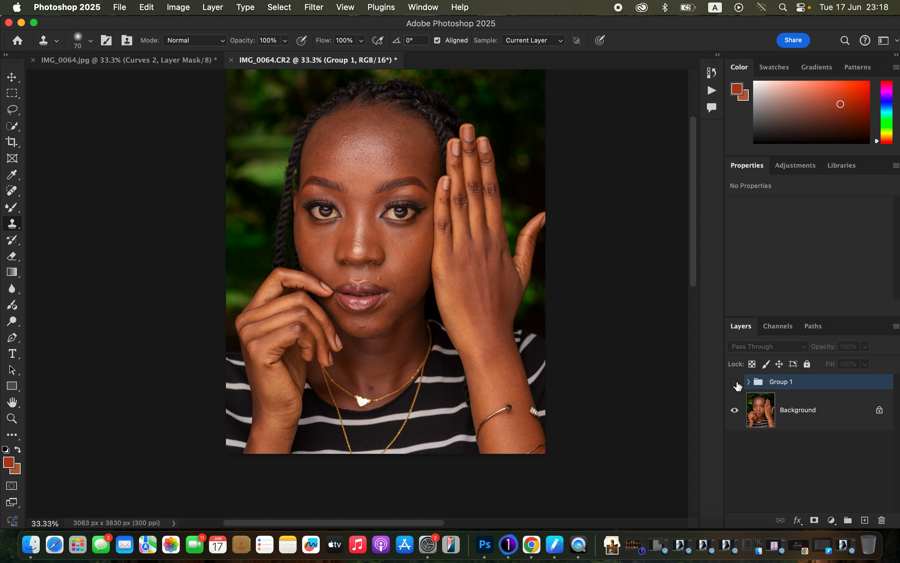
{"action": "left_click", "coordinate": [735, 383]}
{"action": "left_click", "coordinate": [736, 382]}
{"action": "left_click", "coordinate": [737, 384]}
{"action": "left_click", "coordinate": [737, 383]}
{"action": "left_click", "coordinate": [737, 383]}
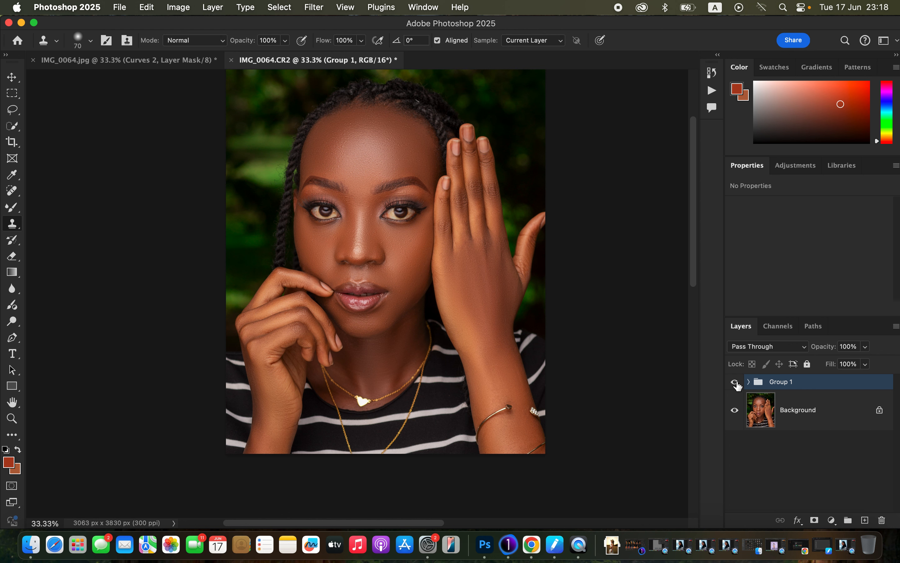
Step: Stamp all visible layers into a new layer and add an empty layer above it in Color blend mode
{"action": "key", "text": "super+alt+shift+e"}
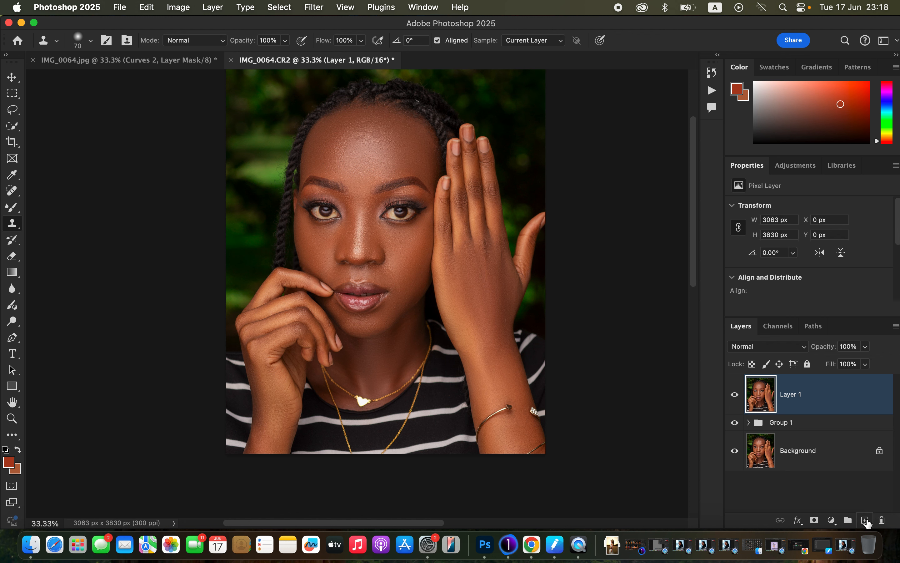
{"action": "left_click", "coordinate": [865, 520]}
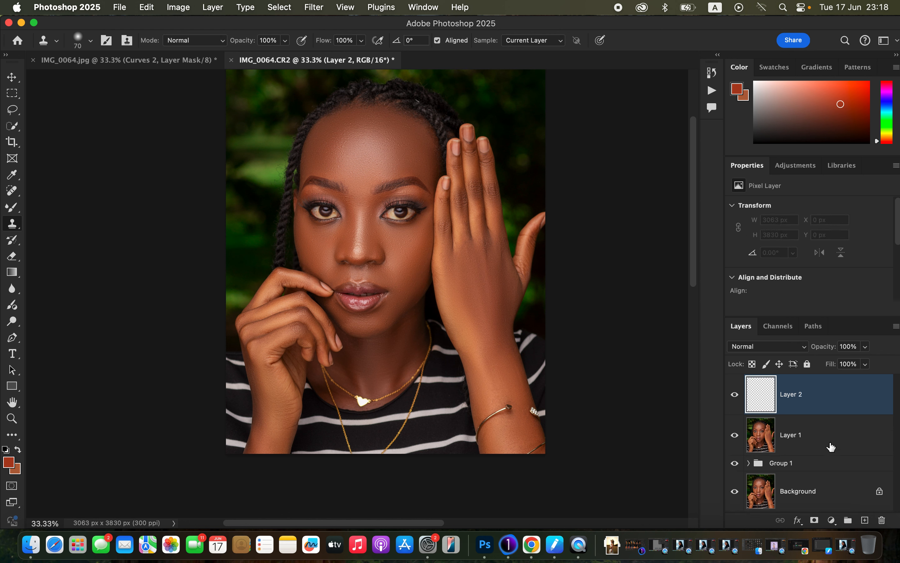
{"action": "left_click", "coordinate": [781, 350]}
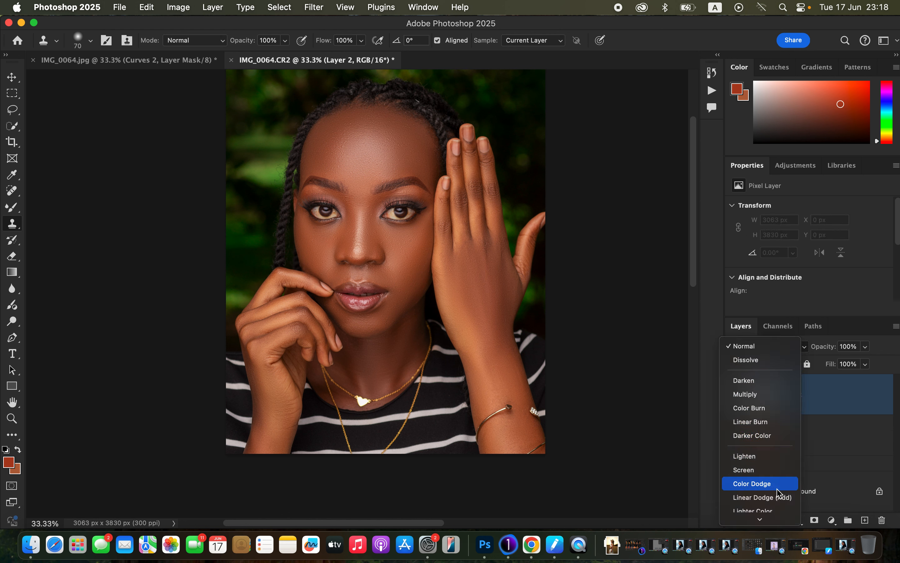
{"action": "left_click", "coordinate": [777, 503]}
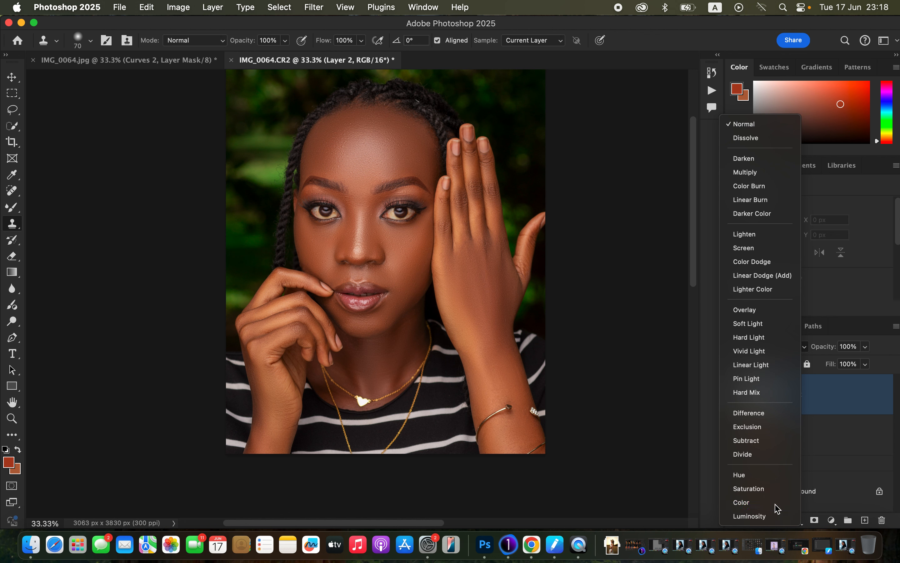
Step: Select the woman as the subject using the stamped Layer 1
{"action": "left_click", "coordinate": [829, 442]}
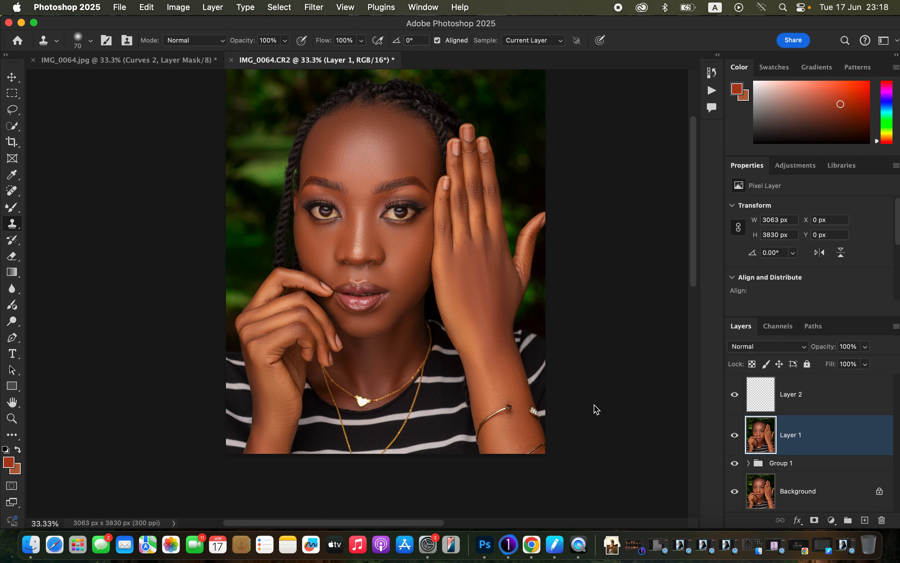
{"action": "left_click", "coordinate": [283, 5]}
{"action": "left_click", "coordinate": [315, 154]}
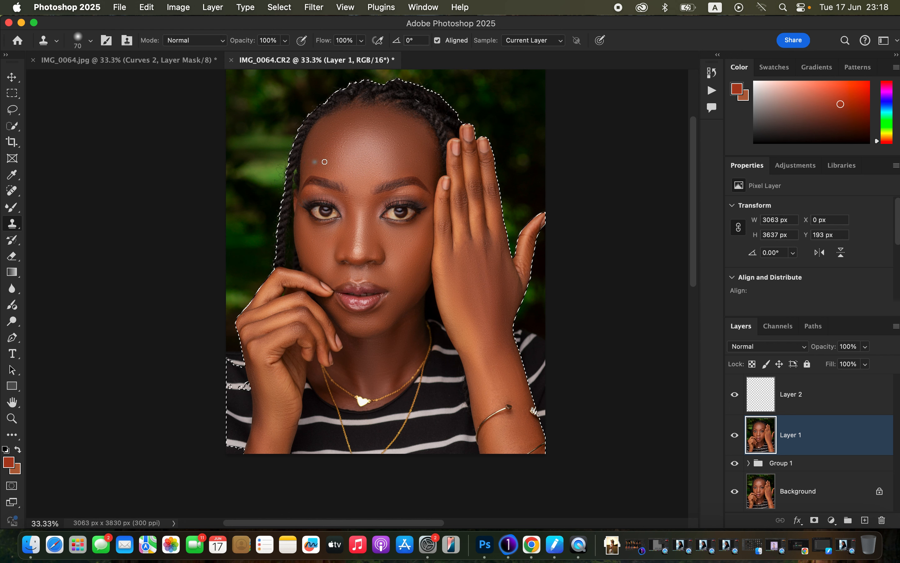
Step: Make Layer 2 active and choose the regular Brush tool with a Soft Round tip at 0% hardness
{"action": "left_click", "coordinate": [838, 405]}
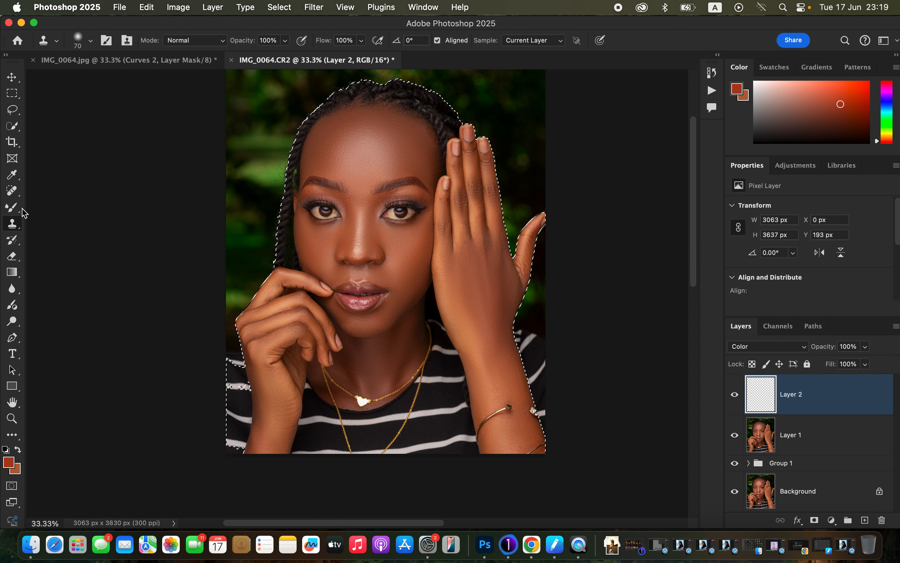
{"action": "left_click", "coordinate": [12, 207]}
{"action": "right_click", "coordinate": [13, 207]}
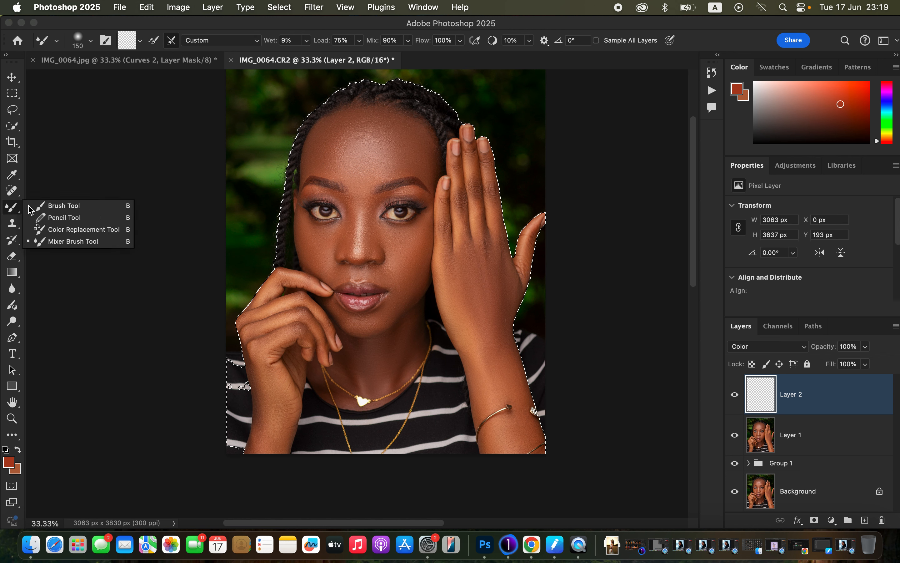
{"action": "left_click", "coordinate": [62, 207]}
{"action": "left_click", "coordinate": [90, 41]}
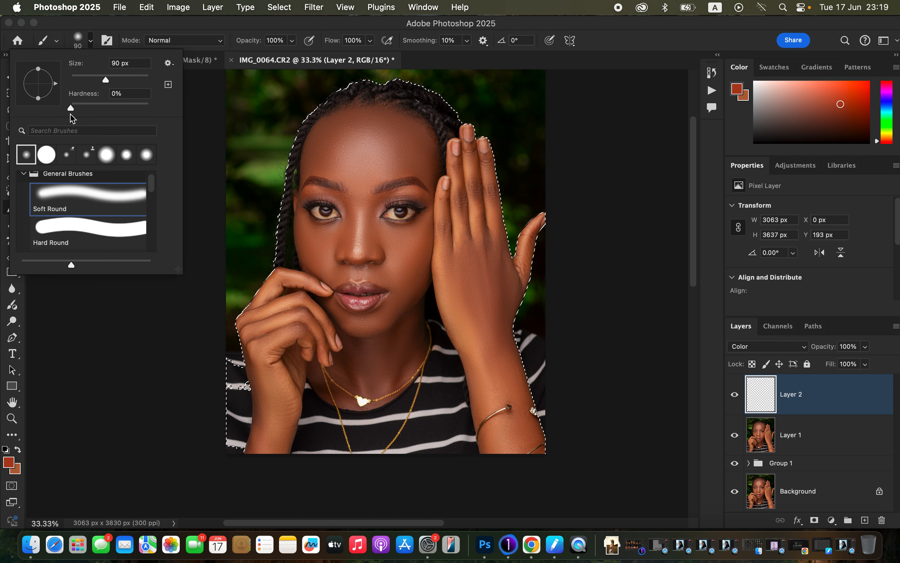
{"action": "left_click", "coordinate": [188, 35]}
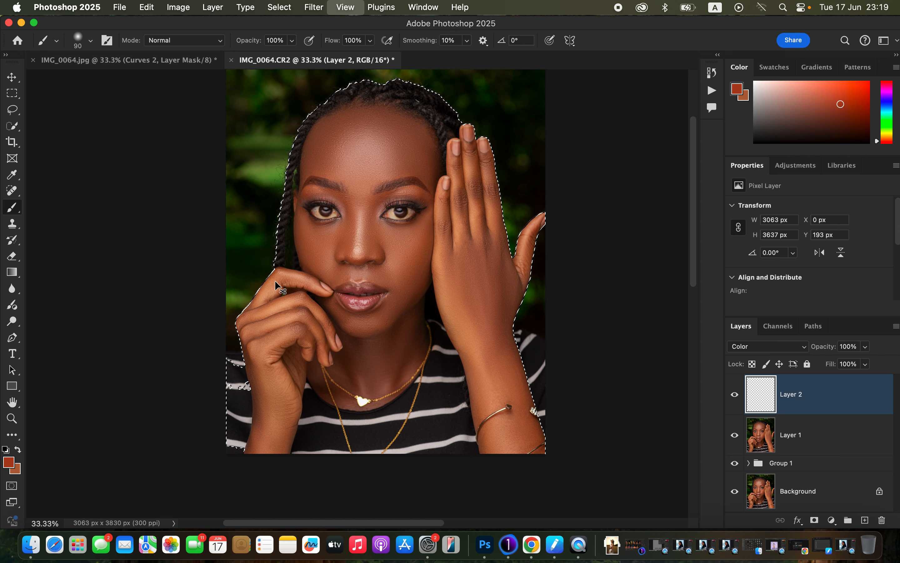
Step: Sample a warm skin tone from the cheek beside the raised hand as the foreground color
{"action": "key", "text": "super+equal"}
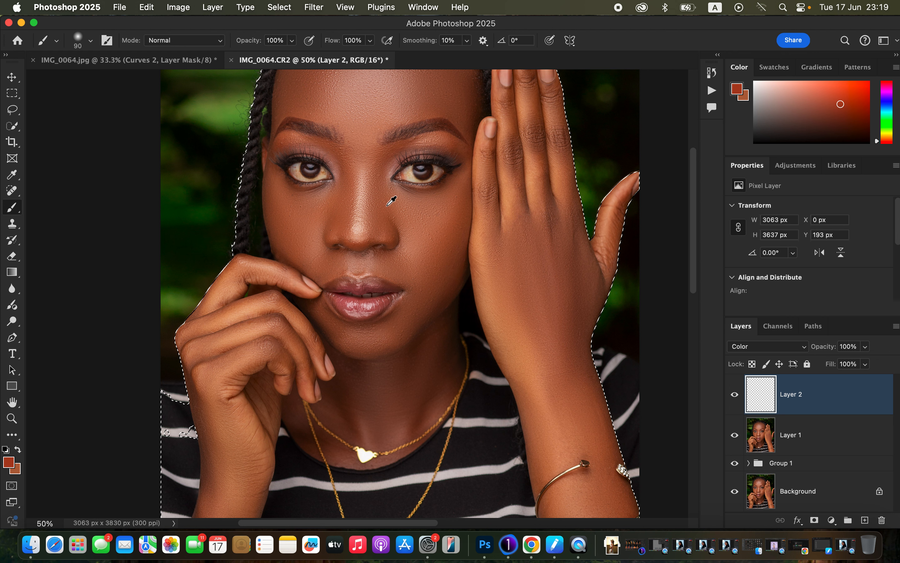
{"action": "left_click", "coordinate": [464, 197], "text": "alt"}
{"action": "left_click", "coordinate": [463, 198], "text": "alt"}
{"action": "left_click", "coordinate": [462, 199], "text": "alt"}
{"action": "left_click", "coordinate": [463, 199], "text": "alt"}
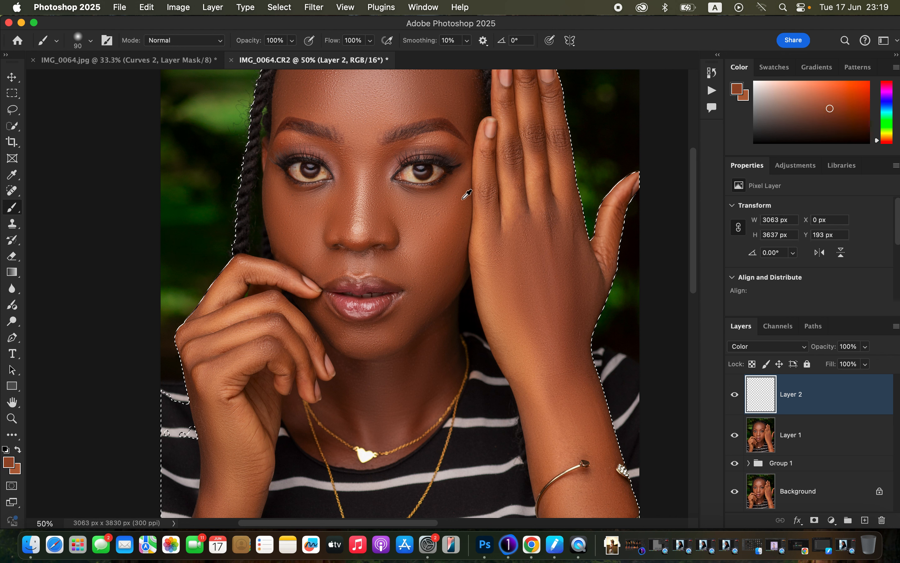
{"action": "left_click", "coordinate": [463, 200], "text": "alt"}
{"action": "left_click", "coordinate": [463, 201], "text": "alt"}
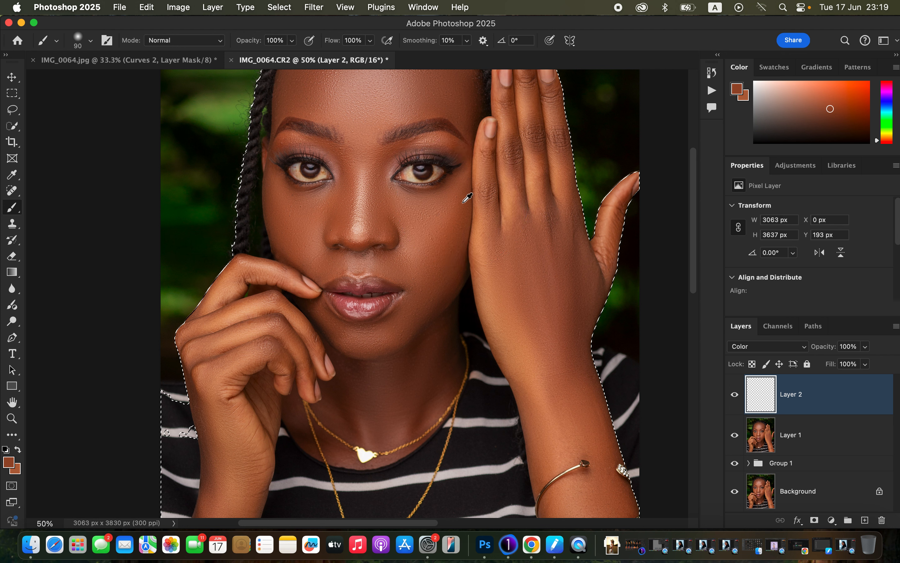
{"action": "left_click", "coordinate": [468, 199], "text": "alt"}
{"action": "left_click", "coordinate": [466, 203], "text": "alt"}
{"action": "left_click", "coordinate": [464, 205], "text": "alt"}
{"action": "left_click", "coordinate": [463, 205], "text": "alt"}
{"action": "left_click", "coordinate": [464, 205], "text": "alt"}
{"action": "left_click", "coordinate": [464, 205], "text": "alt"}
{"action": "left_click", "coordinate": [465, 205], "text": "alt"}
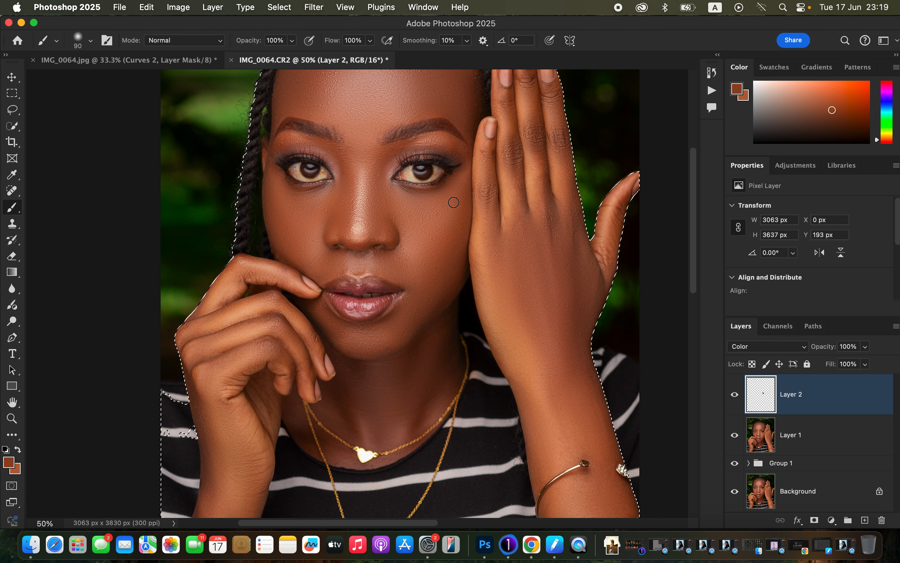
Step: Shift the foreground color to a more saturated orange-brown
{"action": "left_click", "coordinate": [833, 110]}
{"action": "left_click_drag", "start_coordinate": [835, 111], "coordinate": [838, 110]}
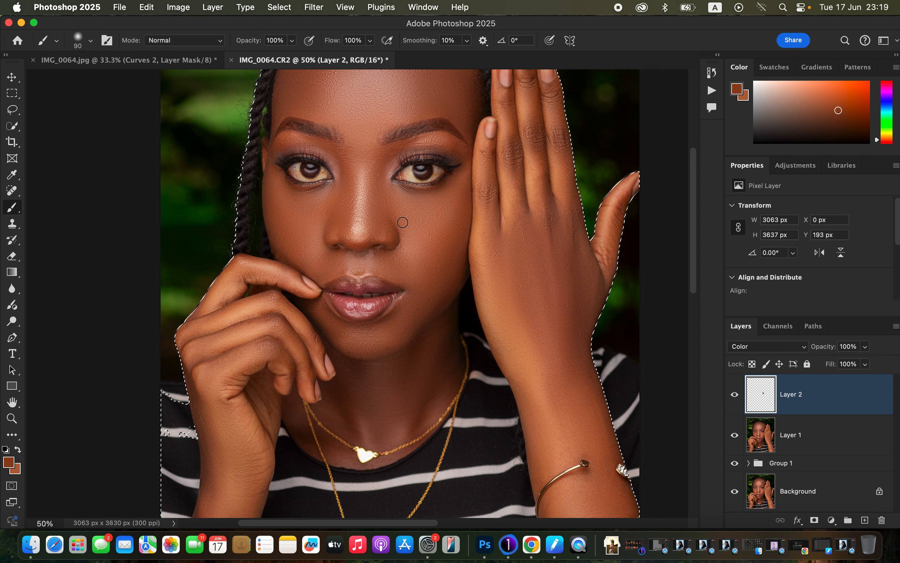
{"action": "left_click_drag", "start_coordinate": [841, 110], "coordinate": [844, 111]}
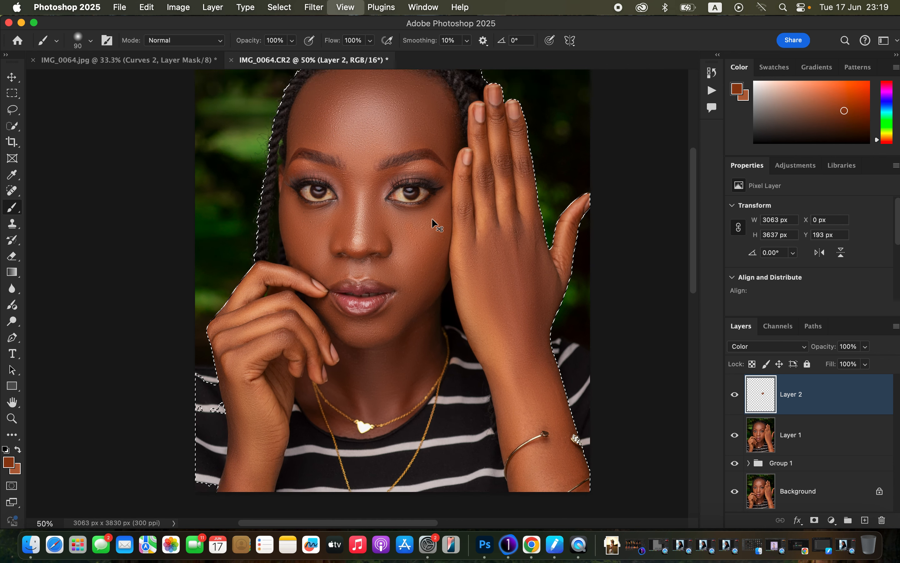
Step: Enlarge the brush to 300 px and paint the skin tone over the forehead, cheek and raised hand on Layer 2
{"action": "key", "text": "super+minus"}
{"action": "key", "text": "bracketright"}
{"action": "key", "text": "bracketright"}
{"action": "key", "text": "bracketright"}
{"action": "key", "text": "bracketright"}
{"action": "key", "text": "bracketright"}
{"action": "key", "text": "bracketright"}
{"action": "key", "text": "bracketright"}
{"action": "mouse_move", "coordinate": [359, 148]}
{"action": "left_mouse_down"}
{"action": "mouse_move", "coordinate": [334, 128]}
{"action": "mouse_move", "coordinate": [324, 140]}
{"action": "mouse_move", "coordinate": [363, 121]}
{"action": "mouse_move", "coordinate": [382, 130]}
{"action": "mouse_move", "coordinate": [381, 153]}
{"action": "mouse_move", "coordinate": [371, 134]}
{"action": "mouse_move", "coordinate": [393, 127]}
{"action": "mouse_move", "coordinate": [423, 151]}
{"action": "mouse_move", "coordinate": [376, 167]}
{"action": "mouse_move", "coordinate": [372, 160]}
{"action": "mouse_move", "coordinate": [361, 238]}
{"action": "mouse_move", "coordinate": [338, 236]}
{"action": "mouse_move", "coordinate": [327, 250]}
{"action": "mouse_move", "coordinate": [358, 243]}
{"action": "mouse_move", "coordinate": [407, 258]}
{"action": "mouse_move", "coordinate": [394, 240]}
{"action": "mouse_move", "coordinate": [410, 250]}
{"action": "mouse_move", "coordinate": [405, 270]}
{"action": "mouse_move", "coordinate": [417, 282]}
{"action": "mouse_move", "coordinate": [458, 215]}
{"action": "mouse_move", "coordinate": [470, 260]}
{"action": "mouse_move", "coordinate": [461, 209]}
{"action": "mouse_move", "coordinate": [467, 253]}
{"action": "mouse_move", "coordinate": [471, 193]}
{"action": "left_mouse_up"}
Step: Saturate the foreground color slightly more and paint it over the hand at the mouth, its forearm and the neck
{"action": "left_click", "coordinate": [848, 111]}
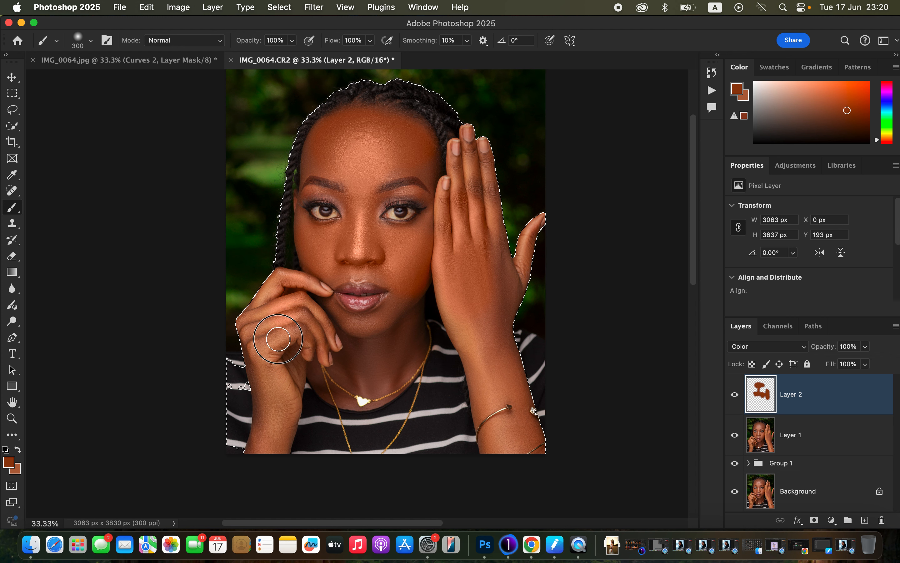
{"action": "mouse_move", "coordinate": [268, 346]}
{"action": "left_mouse_down"}
{"action": "mouse_move", "coordinate": [271, 413]}
{"action": "mouse_move", "coordinate": [297, 369]}
{"action": "mouse_move", "coordinate": [300, 322]}
{"action": "mouse_move", "coordinate": [324, 337]}
{"action": "mouse_move", "coordinate": [303, 300]}
{"action": "mouse_move", "coordinate": [329, 348]}
{"action": "mouse_move", "coordinate": [372, 340]}
{"action": "mouse_move", "coordinate": [352, 343]}
{"action": "mouse_move", "coordinate": [353, 370]}
{"action": "mouse_move", "coordinate": [345, 360]}
{"action": "mouse_move", "coordinate": [380, 347]}
{"action": "mouse_move", "coordinate": [393, 354]}
{"action": "mouse_move", "coordinate": [403, 339]}
{"action": "mouse_move", "coordinate": [409, 304]}
{"action": "mouse_move", "coordinate": [381, 324]}
{"action": "mouse_move", "coordinate": [393, 275]}
{"action": "mouse_move", "coordinate": [335, 267]}
{"action": "mouse_move", "coordinate": [367, 267]}
{"action": "mouse_move", "coordinate": [378, 244]}
{"action": "mouse_move", "coordinate": [483, 276]}
{"action": "mouse_move", "coordinate": [465, 159]}
{"action": "mouse_move", "coordinate": [464, 175]}
{"action": "mouse_move", "coordinate": [481, 152]}
{"action": "mouse_move", "coordinate": [492, 260]}
{"action": "mouse_move", "coordinate": [506, 292]}
{"action": "mouse_move", "coordinate": [528, 224]}
{"action": "mouse_move", "coordinate": [496, 292]}
{"action": "mouse_move", "coordinate": [479, 362]}
{"action": "mouse_move", "coordinate": [483, 334]}
{"action": "mouse_move", "coordinate": [512, 386]}
{"action": "mouse_move", "coordinate": [514, 420]}
{"action": "mouse_move", "coordinate": [501, 437]}
{"action": "mouse_move", "coordinate": [521, 436]}
{"action": "mouse_move", "coordinate": [515, 382]}
{"action": "mouse_move", "coordinate": [485, 379]}
{"action": "mouse_move", "coordinate": [482, 406]}
{"action": "mouse_move", "coordinate": [486, 311]}
{"action": "mouse_move", "coordinate": [417, 314]}
{"action": "mouse_move", "coordinate": [413, 354]}
{"action": "mouse_move", "coordinate": [393, 379]}
{"action": "mouse_move", "coordinate": [344, 391]}
{"action": "mouse_move", "coordinate": [333, 366]}
{"action": "mouse_move", "coordinate": [329, 373]}
{"action": "mouse_move", "coordinate": [364, 398]}
{"action": "mouse_move", "coordinate": [389, 376]}
{"action": "mouse_move", "coordinate": [342, 322]}
{"action": "left_mouse_up"}
{"action": "key", "text": "bracketleft"}
{"action": "key", "text": "bracketleft"}
{"action": "key", "text": "bracketleft"}
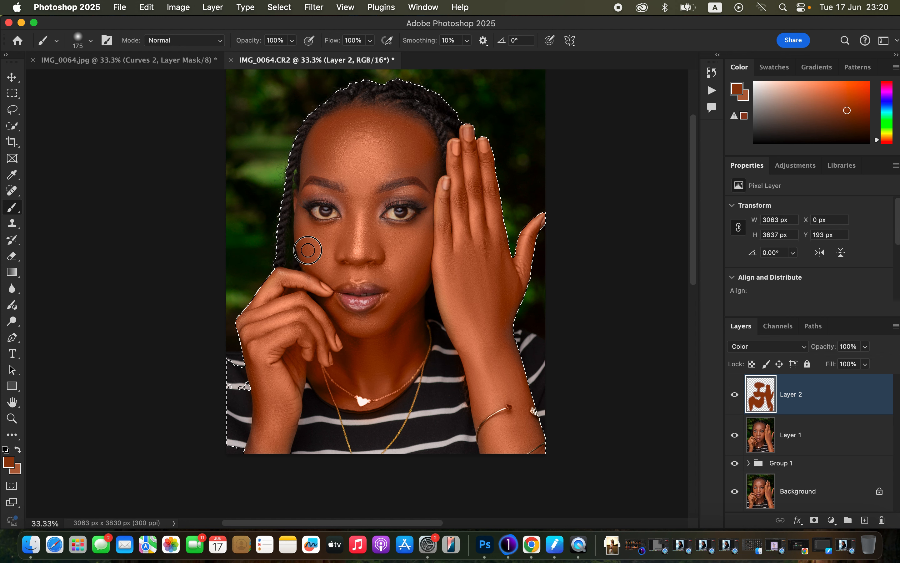
Step: Paint the color over the remaining face and arm skin inside the selection, varying the brush size down to 100 px
{"action": "mouse_move", "coordinate": [366, 160]}
{"action": "left_mouse_down"}
{"action": "mouse_move", "coordinate": [420, 163]}
{"action": "mouse_move", "coordinate": [434, 176]}
{"action": "mouse_move", "coordinate": [416, 136]}
{"action": "mouse_move", "coordinate": [386, 161]}
{"action": "mouse_move", "coordinate": [379, 140]}
{"action": "mouse_move", "coordinate": [395, 126]}
{"action": "mouse_move", "coordinate": [366, 122]}
{"action": "mouse_move", "coordinate": [405, 168]}
{"action": "mouse_move", "coordinate": [417, 140]}
{"action": "mouse_move", "coordinate": [433, 144]}
{"action": "mouse_move", "coordinate": [409, 125]}
{"action": "mouse_move", "coordinate": [372, 119]}
{"action": "mouse_move", "coordinate": [366, 160]}
{"action": "mouse_move", "coordinate": [328, 147]}
{"action": "mouse_move", "coordinate": [362, 174]}
{"action": "mouse_move", "coordinate": [369, 151]}
{"action": "mouse_move", "coordinate": [311, 165]}
{"action": "mouse_move", "coordinate": [314, 153]}
{"action": "mouse_move", "coordinate": [308, 164]}
{"action": "mouse_move", "coordinate": [338, 171]}
{"action": "mouse_move", "coordinate": [362, 217]}
{"action": "mouse_move", "coordinate": [397, 193]}
{"action": "mouse_move", "coordinate": [431, 203]}
{"action": "left_mouse_up"}
{"action": "key", "text": "bracketright"}
{"action": "key", "text": "bracketright"}
{"action": "key", "text": "bracketright"}
{"action": "key", "text": "bracketright"}
{"action": "key", "text": "bracketleft"}
{"action": "key", "text": "bracketleft"}
{"action": "key", "text": "bracketleft"}
{"action": "key", "text": "bracketleft"}
{"action": "key", "text": "bracketleft"}
{"action": "key", "text": "bracketleft"}
{"action": "key", "text": "bracketleft"}
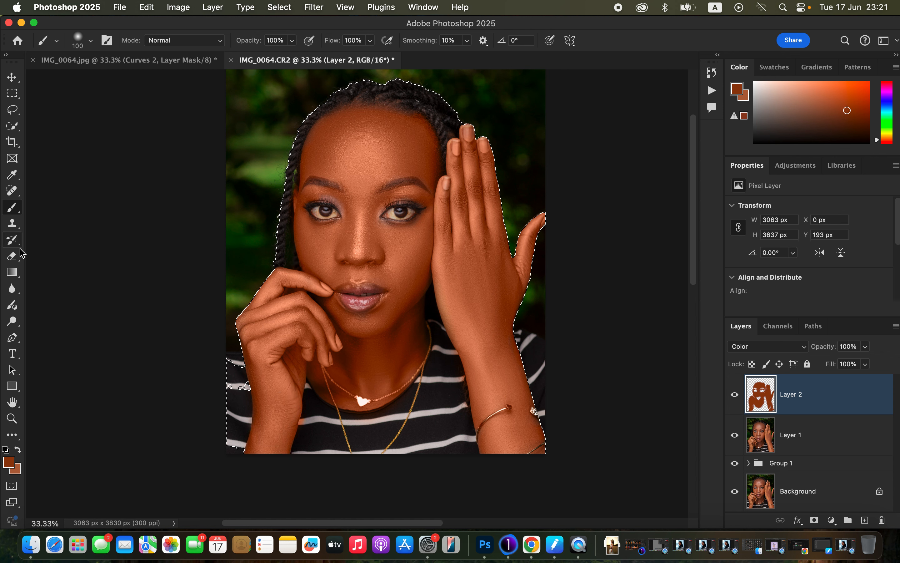
Step: Deselect the subject selection and lower the painted Color layer's opacity to about 72%
{"action": "left_click", "coordinate": [12, 256]}
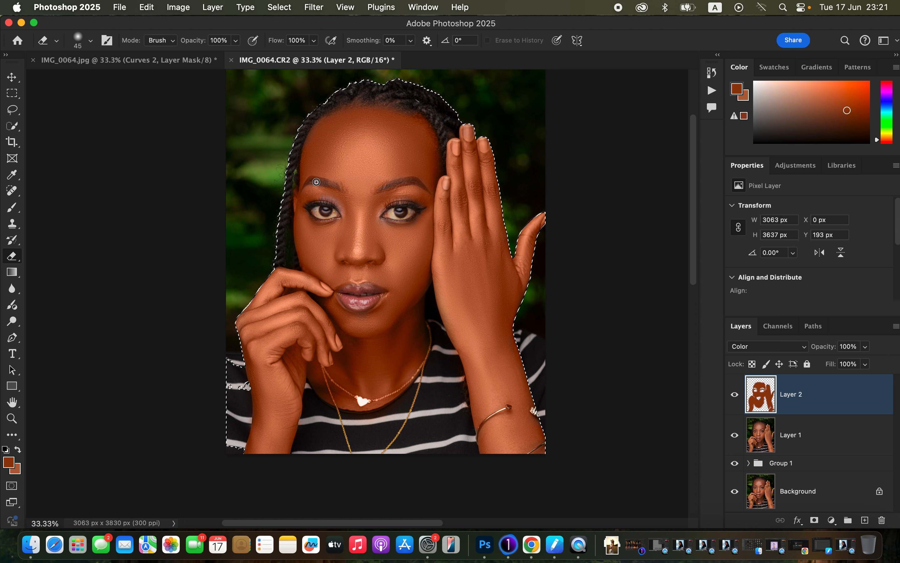
{"action": "key", "text": "b"}
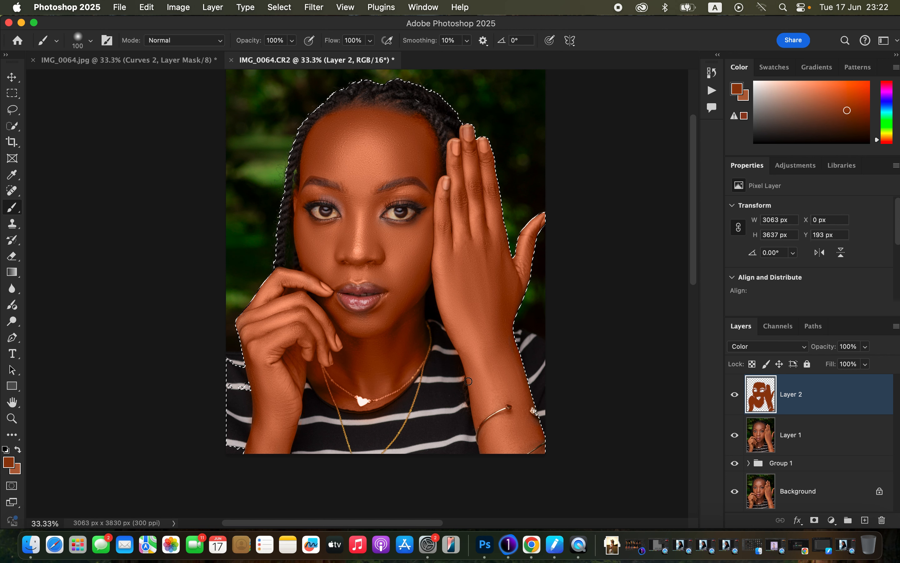
{"action": "key", "text": "super+minus"}
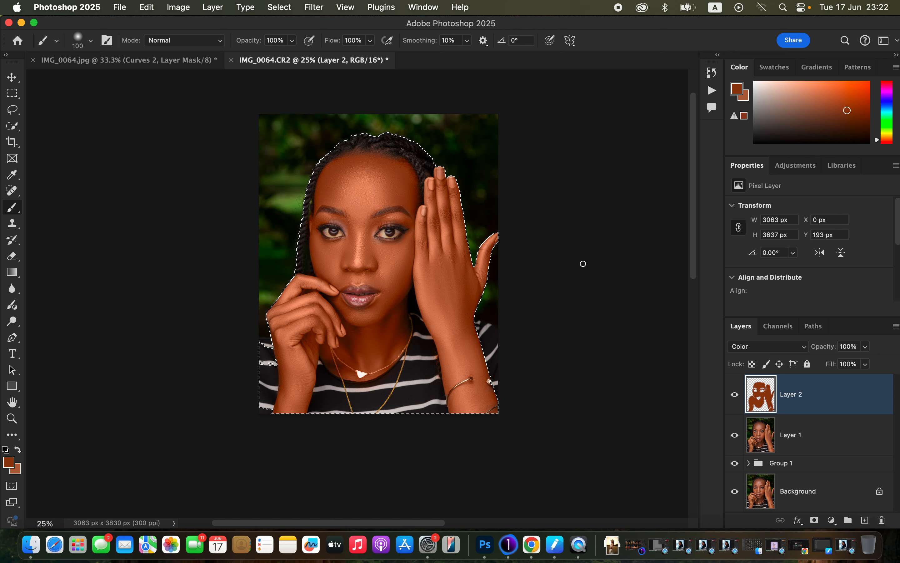
{"action": "key", "text": "super+d"}
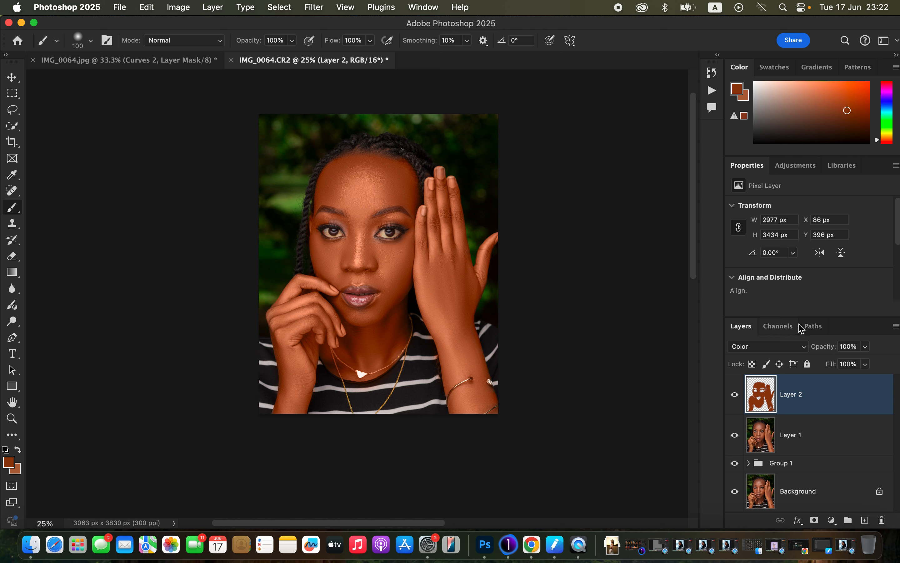
{"action": "left_click", "coordinate": [867, 347]}
{"action": "left_click_drag", "start_coordinate": [866, 360], "coordinate": [851, 363]}
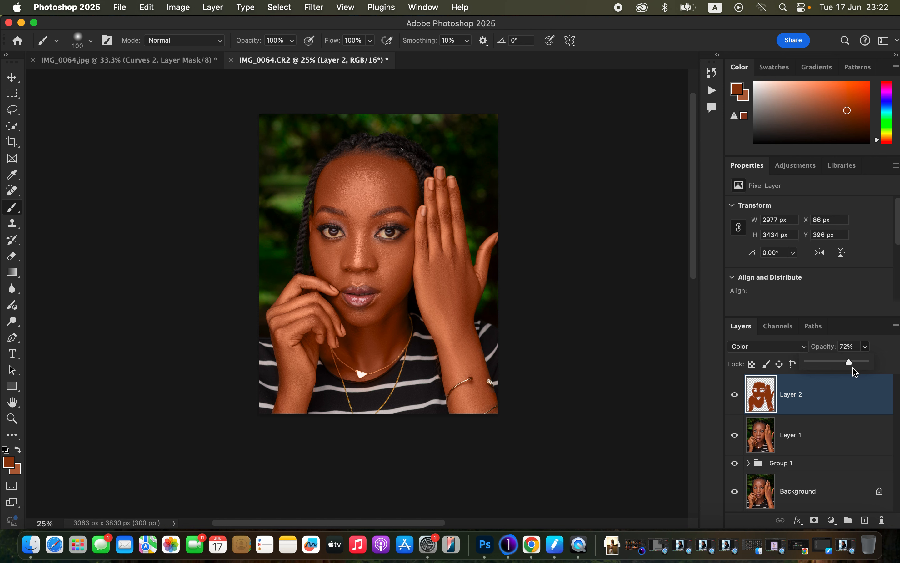
Step: Add a Hue/Saturation adjustment above the painted skin layer and set its Reds to Hue -1 and Lightness -18
{"action": "left_click", "coordinate": [833, 520]}
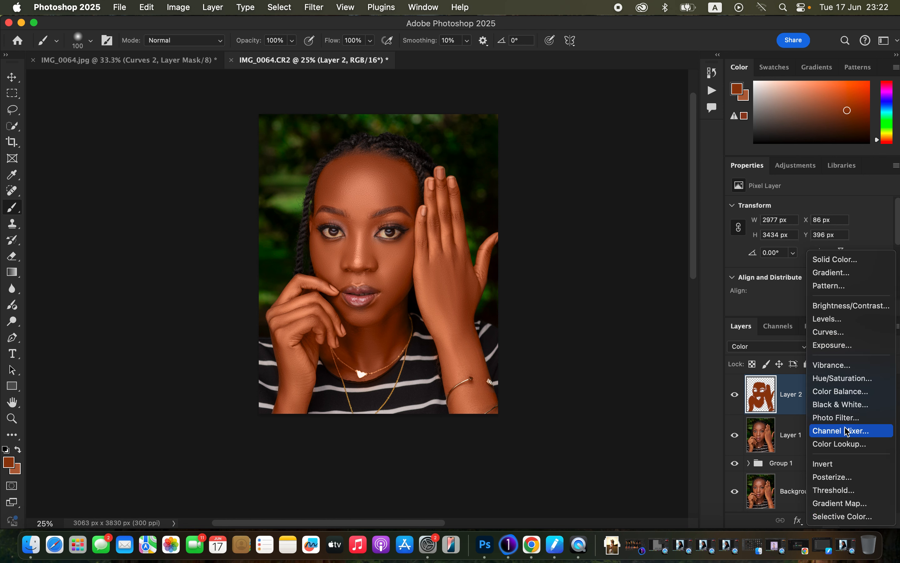
{"action": "left_click", "coordinate": [852, 379]}
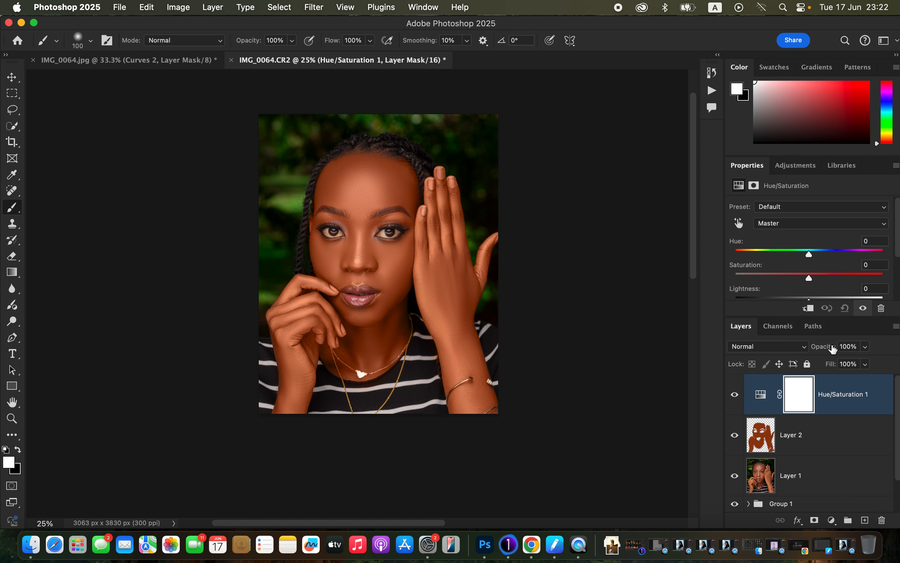
{"action": "left_click", "coordinate": [805, 224]}
{"action": "left_click", "coordinate": [804, 236]}
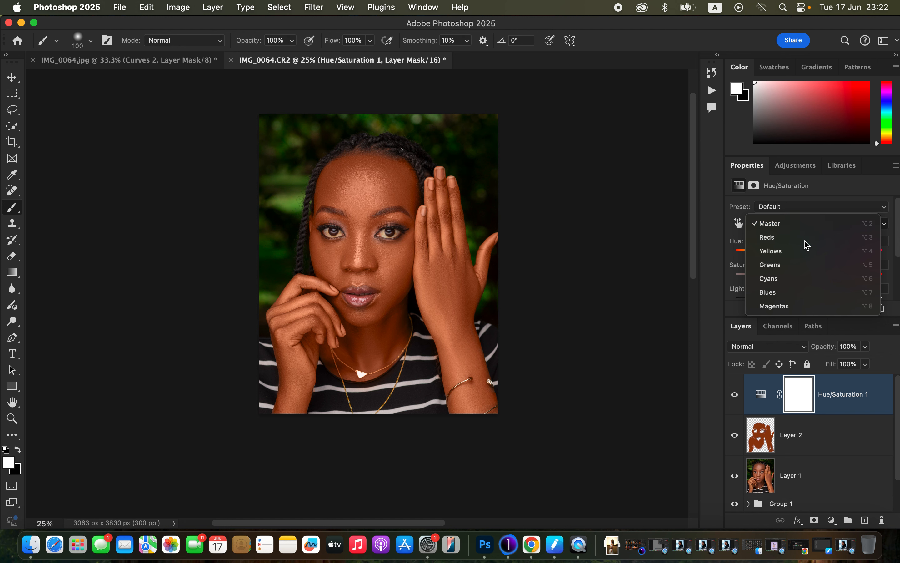
{"action": "scroll", "coordinate": [897, 250], "scroll_direction": "down", "scroll_amount": 2}
{"action": "left_click_drag", "start_coordinate": [806, 286], "coordinate": [802, 286]}
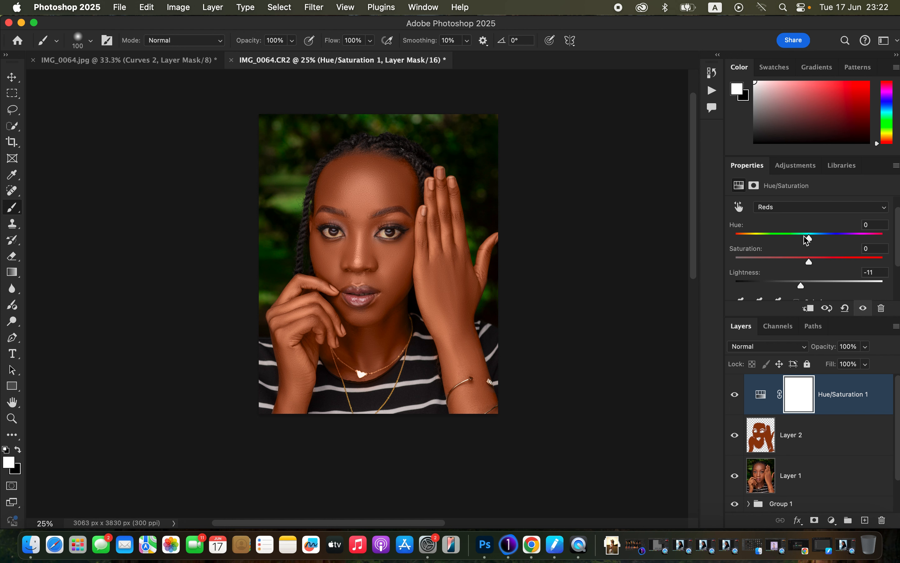
{"action": "left_click_drag", "start_coordinate": [812, 236], "coordinate": [809, 236]}
{"action": "left_click_drag", "start_coordinate": [810, 237], "coordinate": [810, 236]}
Step: Add a Black & White adjustment layer, set its blend mode to Multiply and reduce its opacity to 13%
{"action": "left_click", "coordinate": [832, 521]}
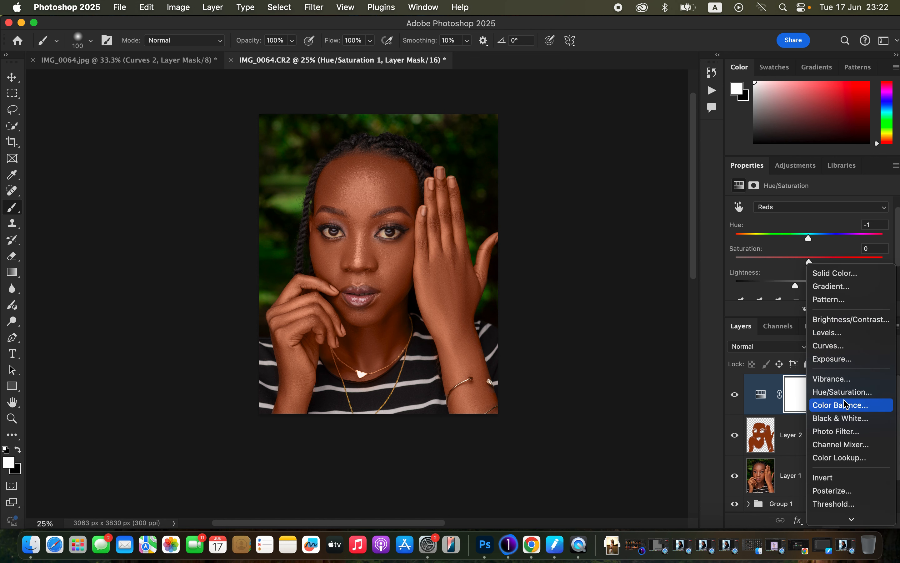
{"action": "left_click", "coordinate": [842, 418]}
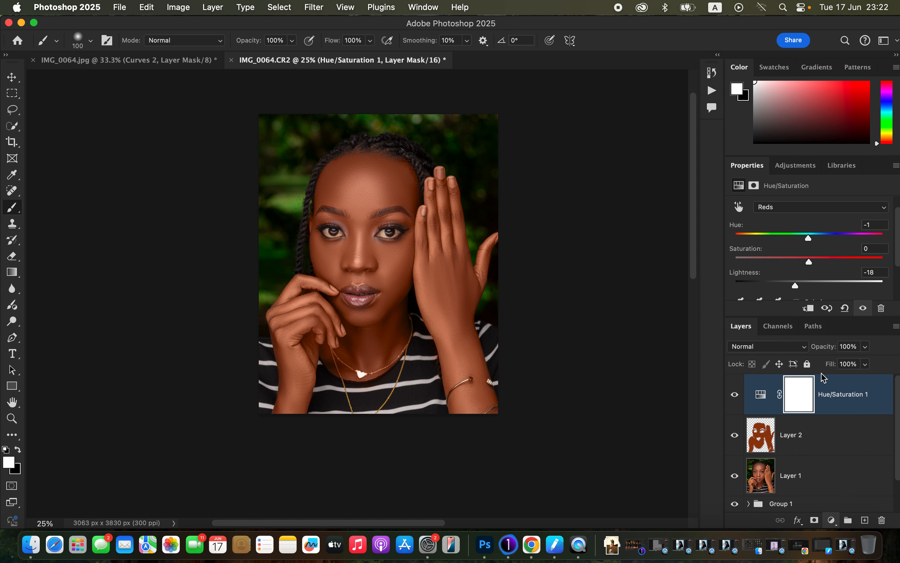
{"action": "left_click", "coordinate": [788, 348]}
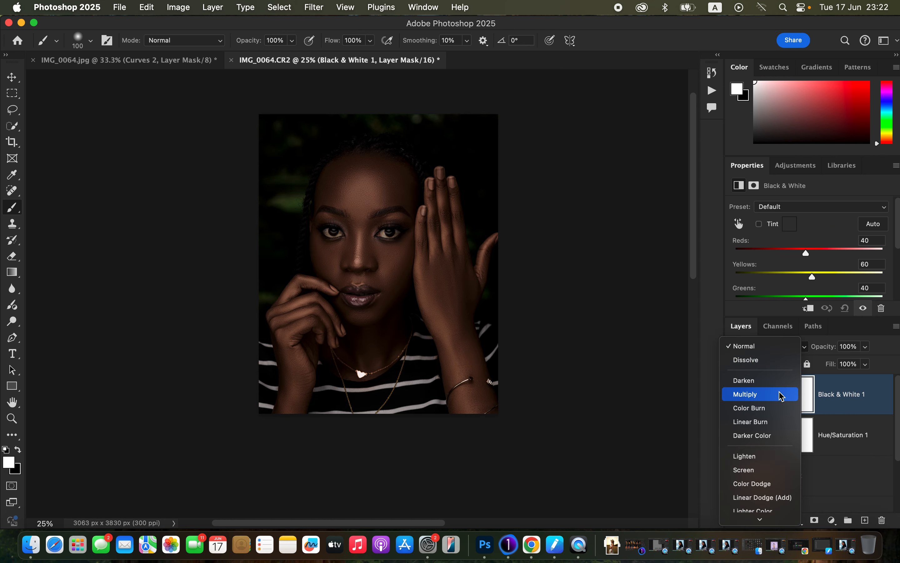
{"action": "left_click", "coordinate": [791, 394]}
{"action": "left_click_drag", "start_coordinate": [864, 361], "coordinate": [818, 364]}
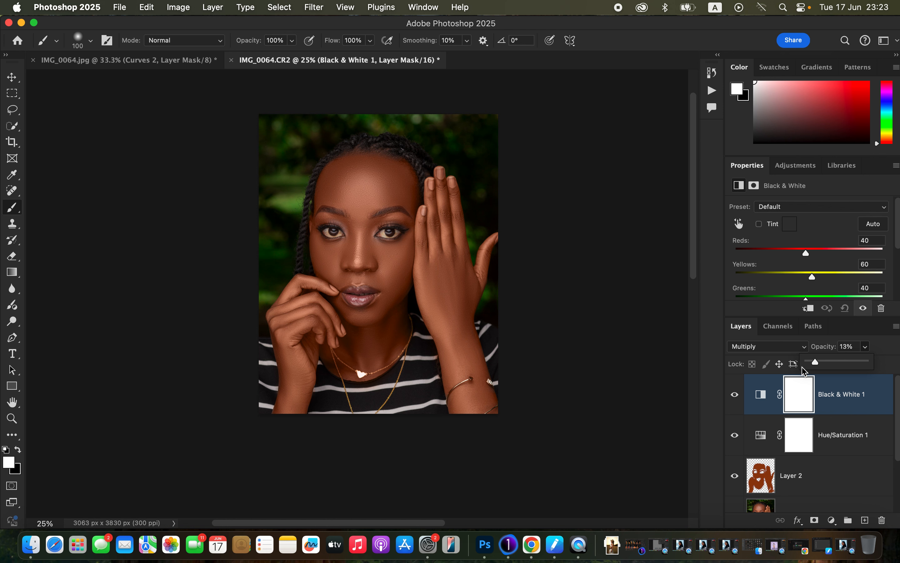
Step: Add a Selective Color adjustment and set Cyan to +8% for the Blacks
{"action": "left_click", "coordinate": [833, 521]}
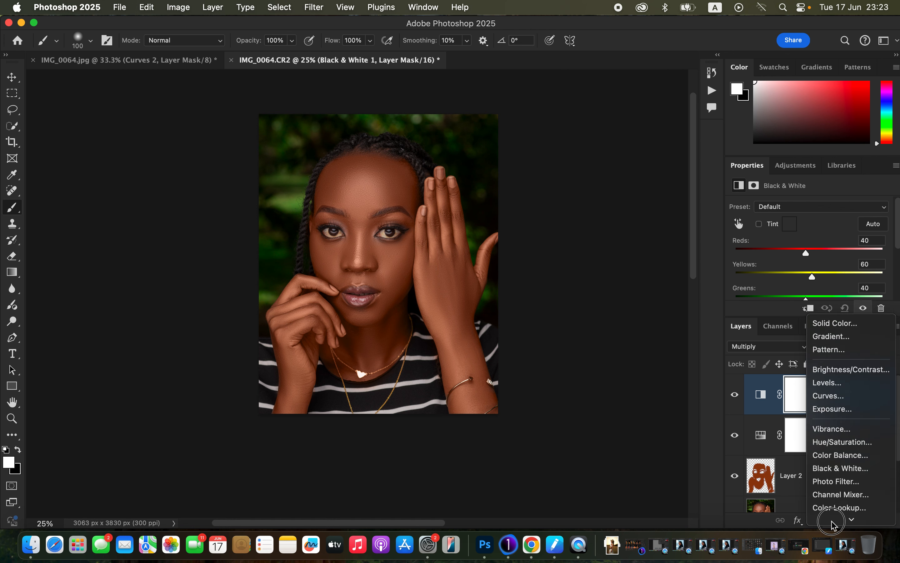
{"action": "left_click", "coordinate": [835, 515]}
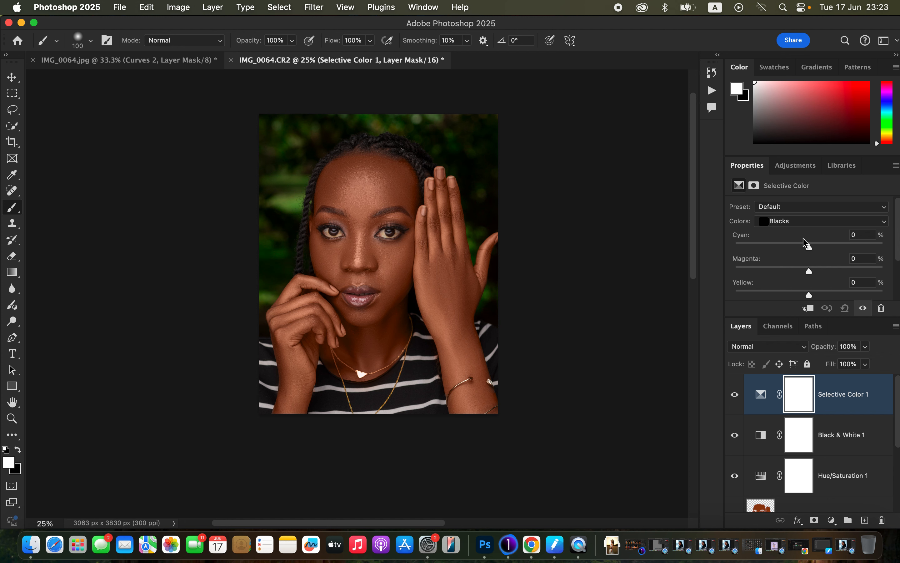
{"action": "left_click", "coordinate": [810, 223]}
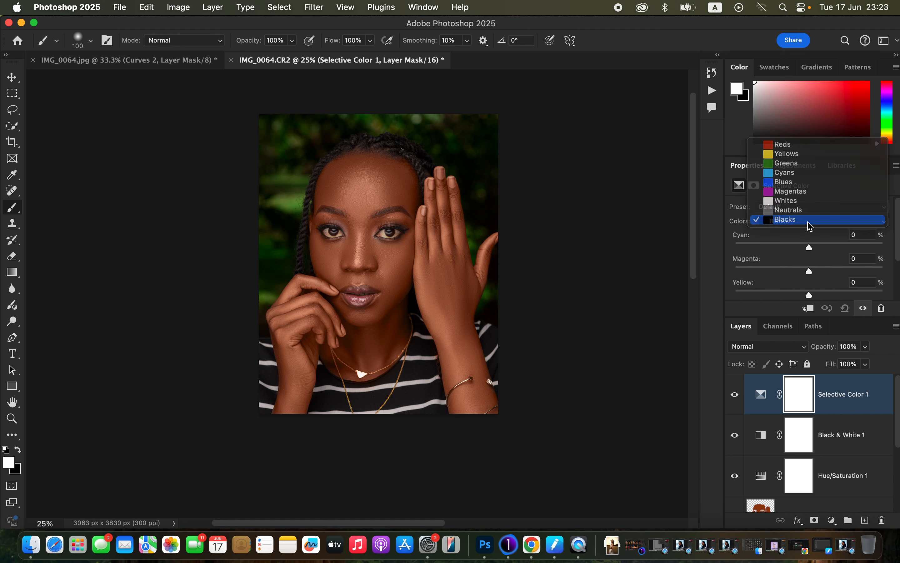
{"action": "left_click", "coordinate": [811, 222]}
{"action": "left_click_drag", "start_coordinate": [811, 248], "coordinate": [817, 248]}
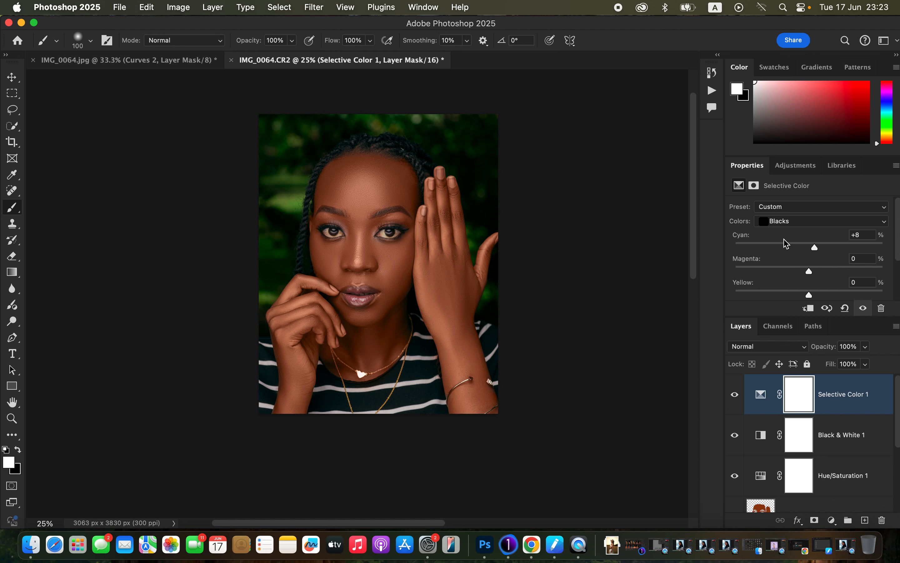
Step: Add another Hue/Saturation adjustment with Saturation at -79 and invert its mask to black
{"action": "left_click", "coordinate": [832, 521]}
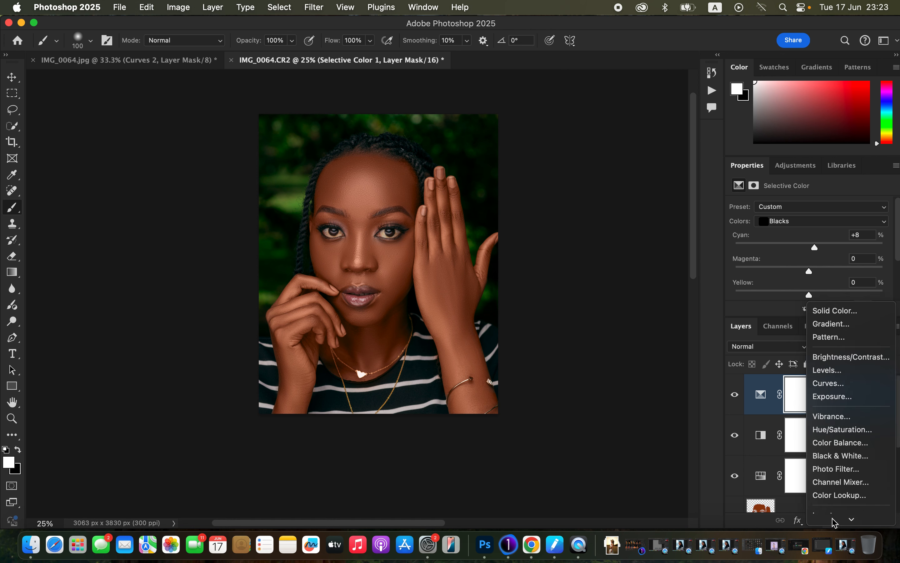
{"action": "left_click", "coordinate": [841, 416]}
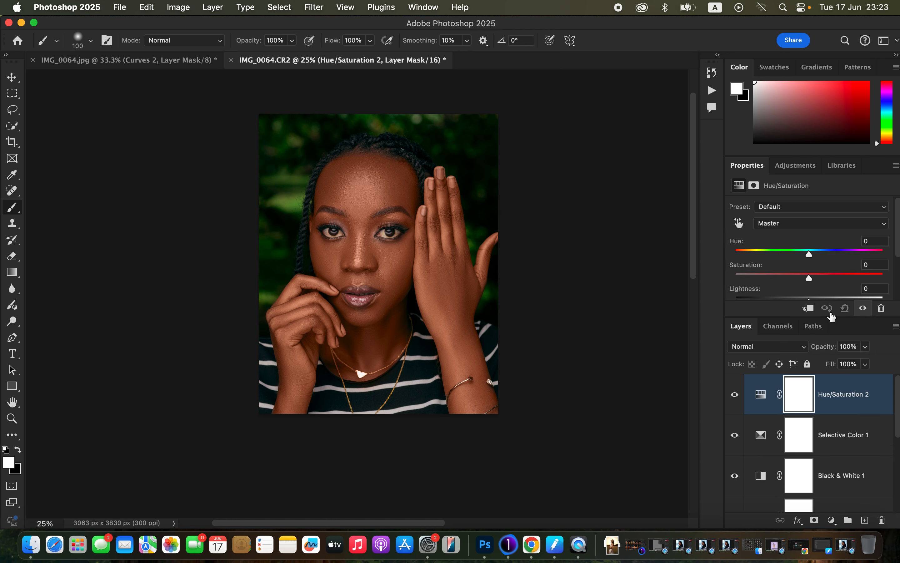
{"action": "left_click_drag", "start_coordinate": [803, 277], "coordinate": [752, 277]}
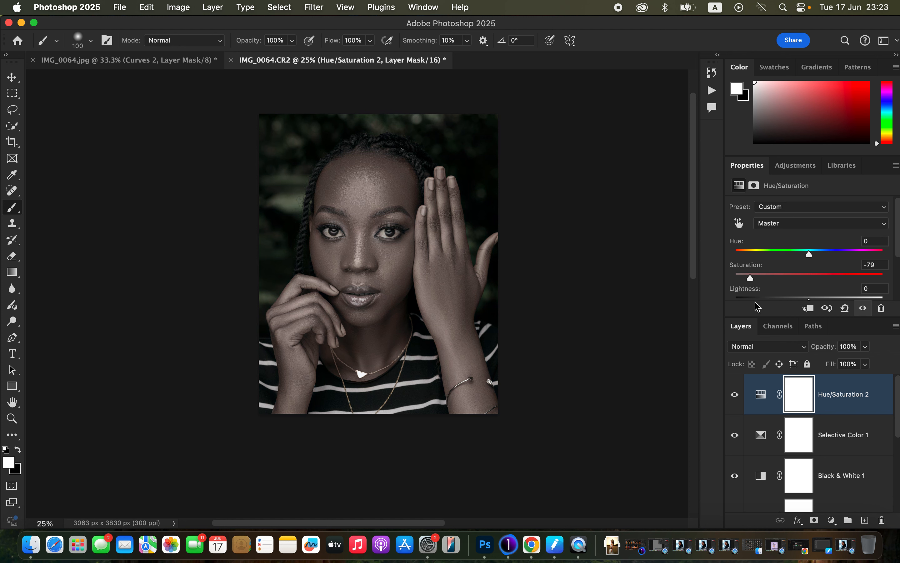
{"action": "key", "text": "super+i"}
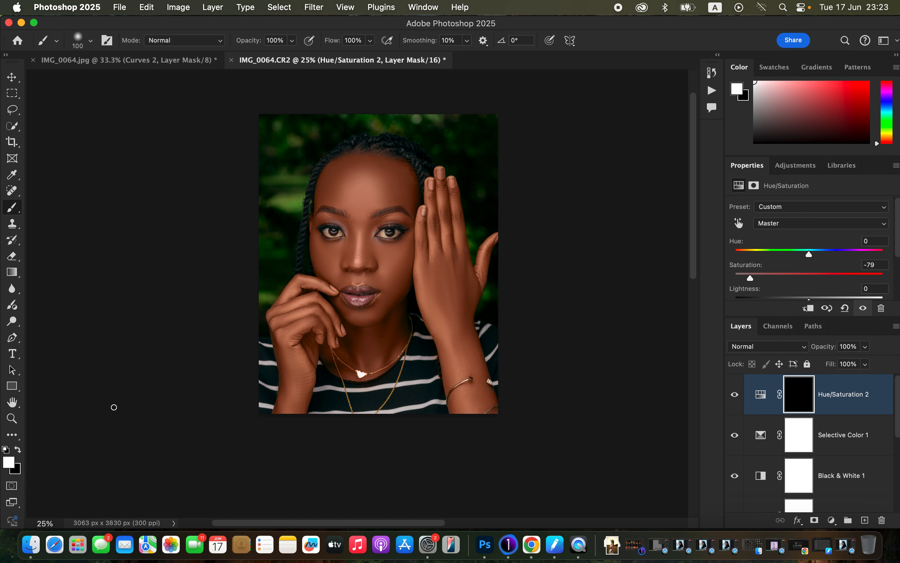
Step: Paint white on the mask over both eyes with a 45 px brush to desaturate them
{"action": "key", "text": "super+equal"}
{"action": "key", "text": "super+equal"}
{"action": "key", "text": "super+equal"}
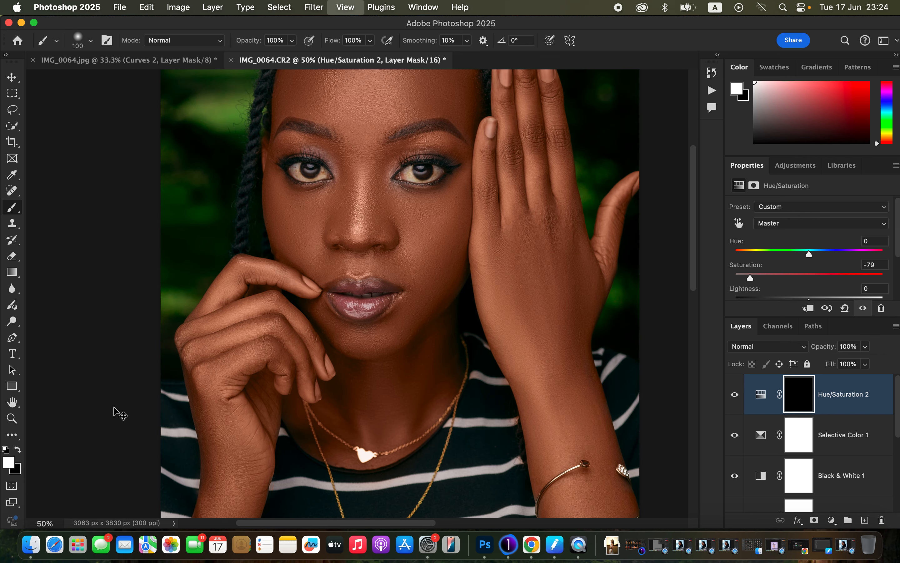
{"action": "key", "text": "super+equal"}
{"action": "key", "text": "super+equal"}
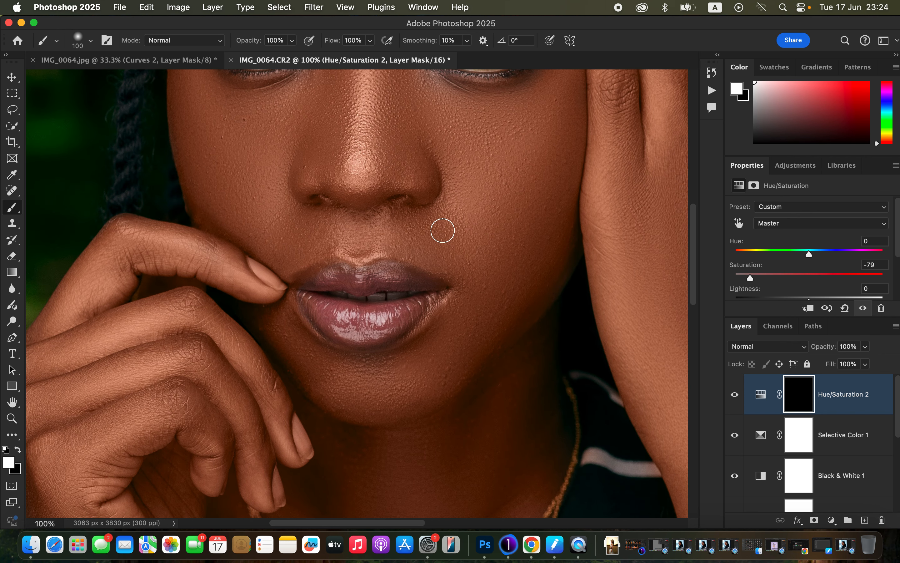
{"action": "left_click_drag", "start_coordinate": [483, 194], "coordinate": [481, 350]}
{"action": "mouse_move", "coordinate": [484, 313]}
{"action": "left_mouse_down"}
{"action": "mouse_move", "coordinate": [461, 289]}
{"action": "mouse_move", "coordinate": [454, 295]}
{"action": "mouse_move", "coordinate": [463, 306]}
{"action": "mouse_move", "coordinate": [460, 297]}
{"action": "mouse_move", "coordinate": [492, 309]}
{"action": "mouse_move", "coordinate": [507, 302]}
{"action": "mouse_move", "coordinate": [507, 288]}
{"action": "mouse_move", "coordinate": [517, 294]}
{"action": "mouse_move", "coordinate": [497, 307]}
{"action": "mouse_move", "coordinate": [462, 306]}
{"action": "left_mouse_up"}
{"action": "key", "text": "bracketleft"}
{"action": "key", "text": "bracketleft"}
{"action": "key", "text": "bracketleft"}
{"action": "key", "text": "bracketleft"}
{"action": "key", "text": "bracketleft"}
{"action": "key", "text": "bracketleft"}
{"action": "mouse_move", "coordinate": [235, 287]}
{"action": "left_mouse_down"}
{"action": "mouse_move", "coordinate": [243, 308]}
{"action": "mouse_move", "coordinate": [279, 300]}
{"action": "mouse_move", "coordinate": [283, 290]}
{"action": "mouse_move", "coordinate": [277, 303]}
{"action": "mouse_move", "coordinate": [284, 293]}
{"action": "mouse_move", "coordinate": [268, 307]}
{"action": "mouse_move", "coordinate": [247, 306]}
{"action": "mouse_move", "coordinate": [229, 284]}
{"action": "mouse_move", "coordinate": [239, 299]}
{"action": "mouse_move", "coordinate": [280, 292]}
{"action": "left_mouse_up"}
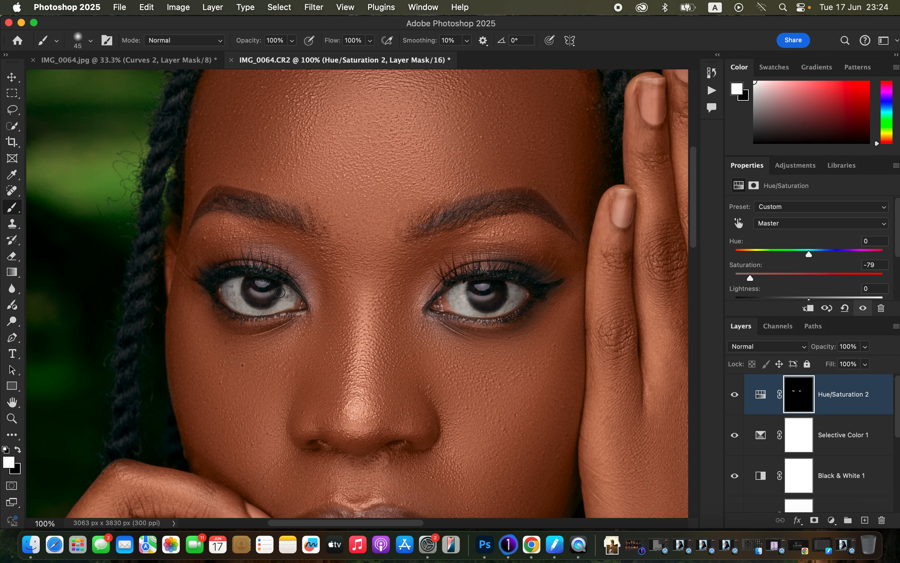
Step: Compare the edited portrait with the original Background layer by showing that layer alone and then restoring the others
{"action": "key", "text": "super+minus"}
{"action": "key", "text": "super+minus"}
{"action": "key", "text": "super+minus"}
{"action": "key", "text": "super+minus"}
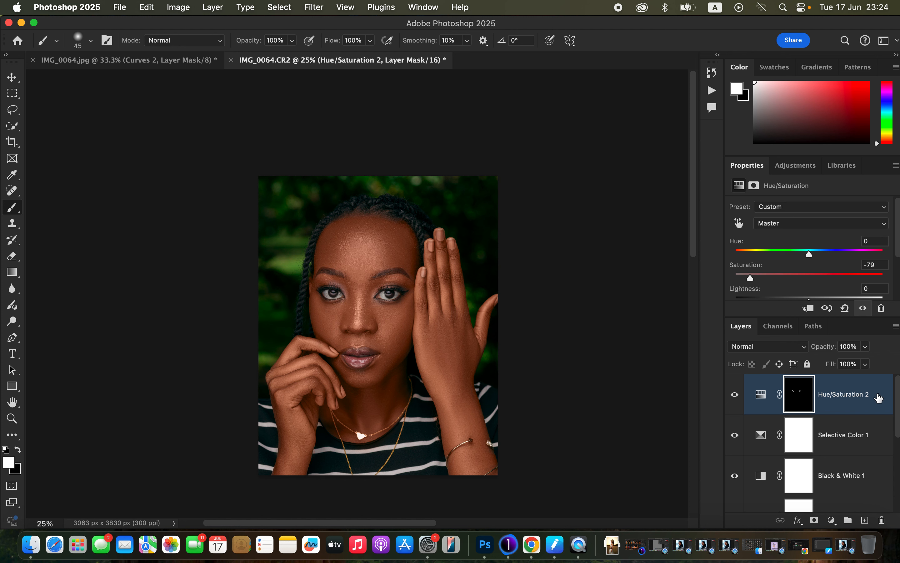
{"action": "left_click_drag", "start_coordinate": [897, 418], "coordinate": [899, 496]}
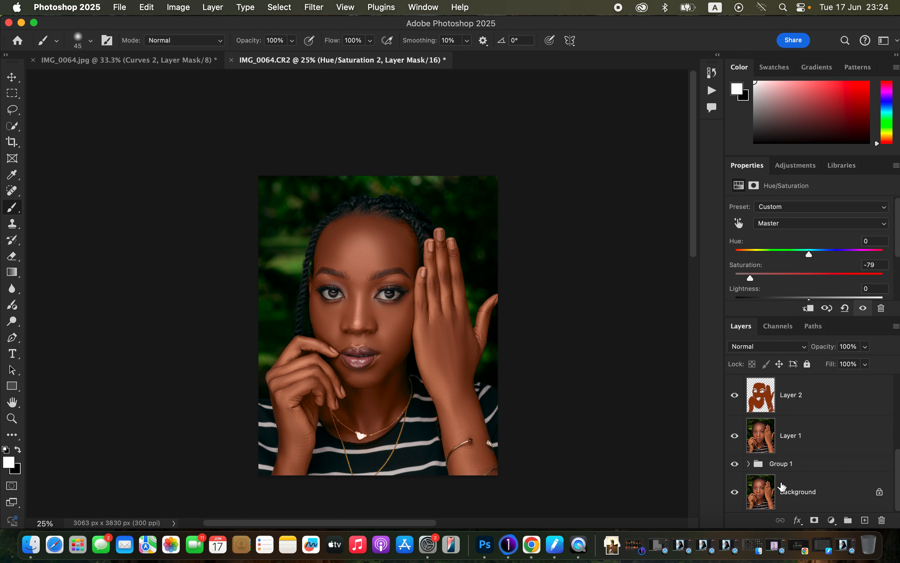
{"action": "left_click", "coordinate": [735, 493], "text": "alt"}
{"action": "left_click", "coordinate": [735, 493], "text": "alt"}
{"action": "left_click_drag", "start_coordinate": [898, 463], "coordinate": [897, 384]}
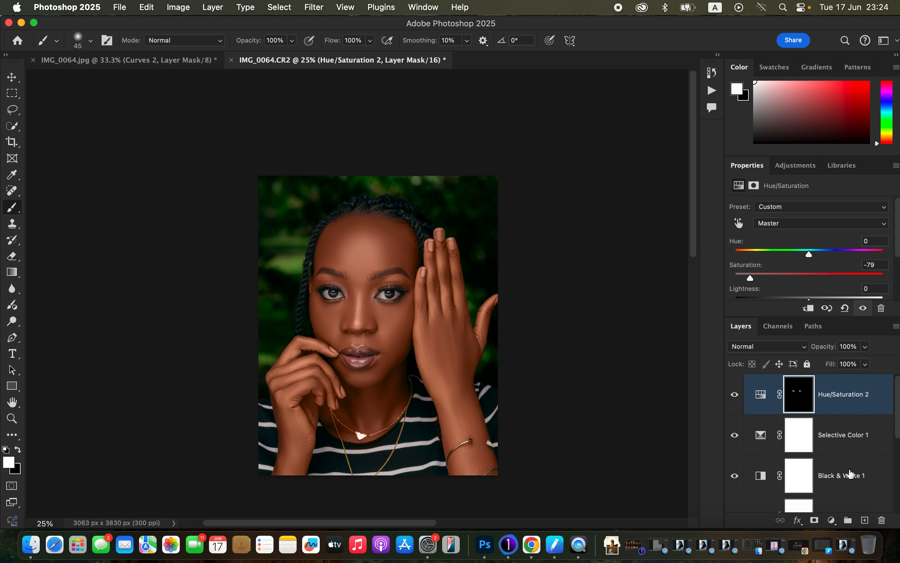
Step: Add a third Hue/Saturation adjustment on top and set the Lightness of its Reds to -13
{"action": "left_click", "coordinate": [831, 520]}
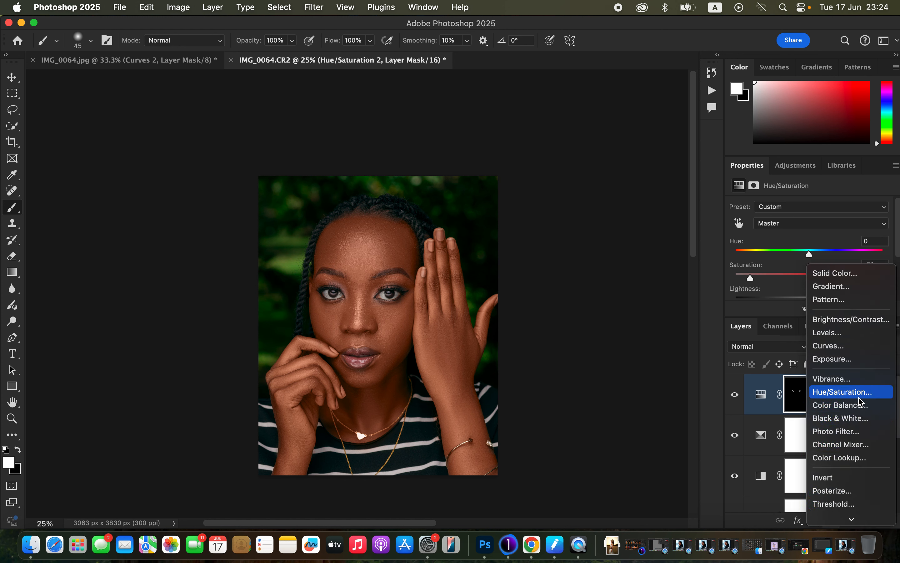
{"action": "left_click", "coordinate": [843, 392]}
{"action": "left_click", "coordinate": [814, 225]}
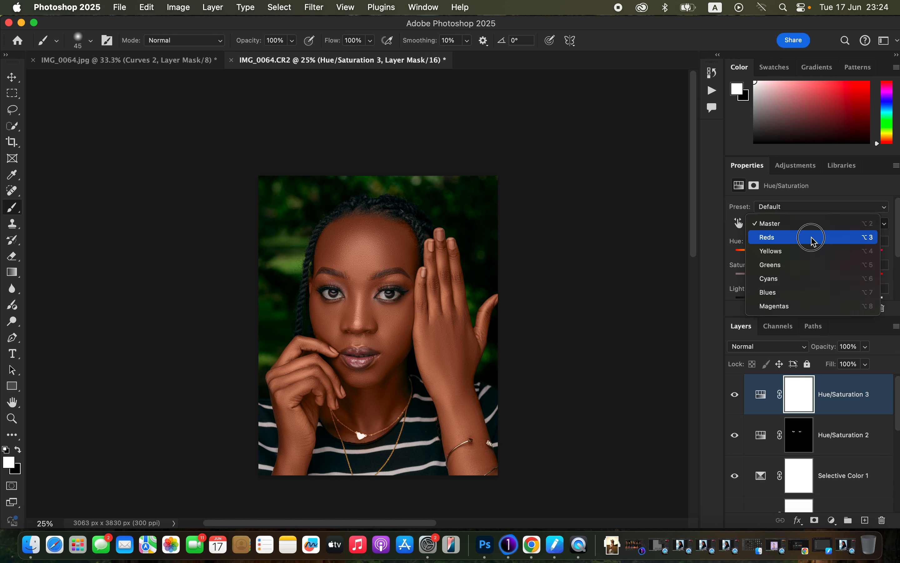
{"action": "left_click", "coordinate": [809, 237]}
{"action": "left_click_drag", "start_coordinate": [805, 300], "coordinate": [800, 301]}
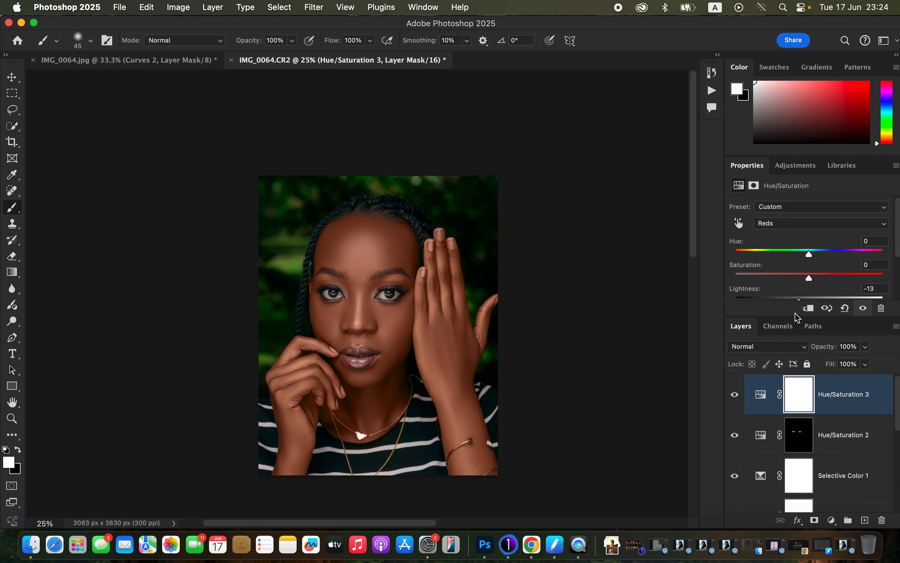
{"action": "key", "text": "super+plus"}
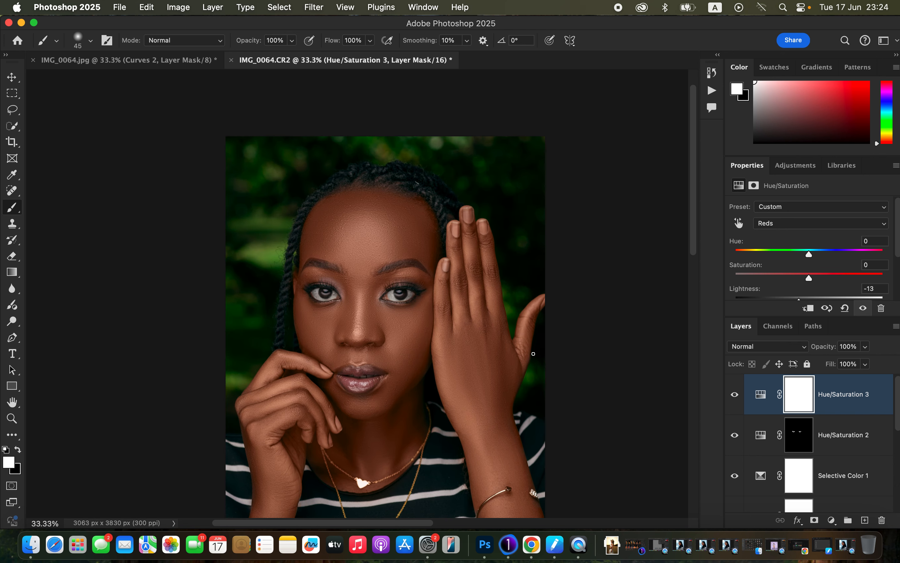
{"action": "scroll", "coordinate": [533, 354], "scroll_direction": "down", "scroll_amount": 2}
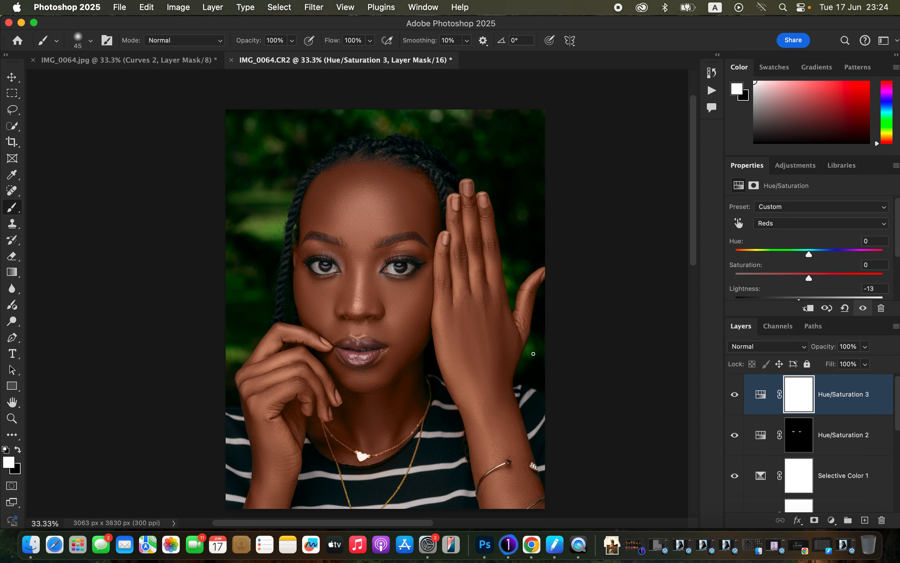